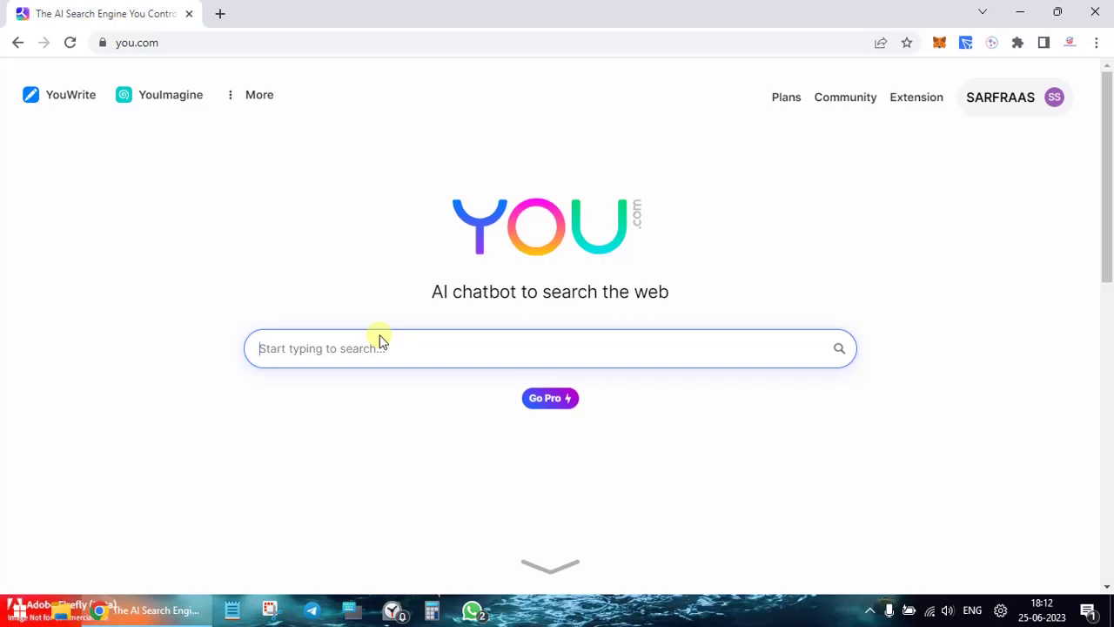
Step: Search the web with the AI chatbot for "titanic submarine visit"
{"action": "left_click", "coordinate": [348, 350]}
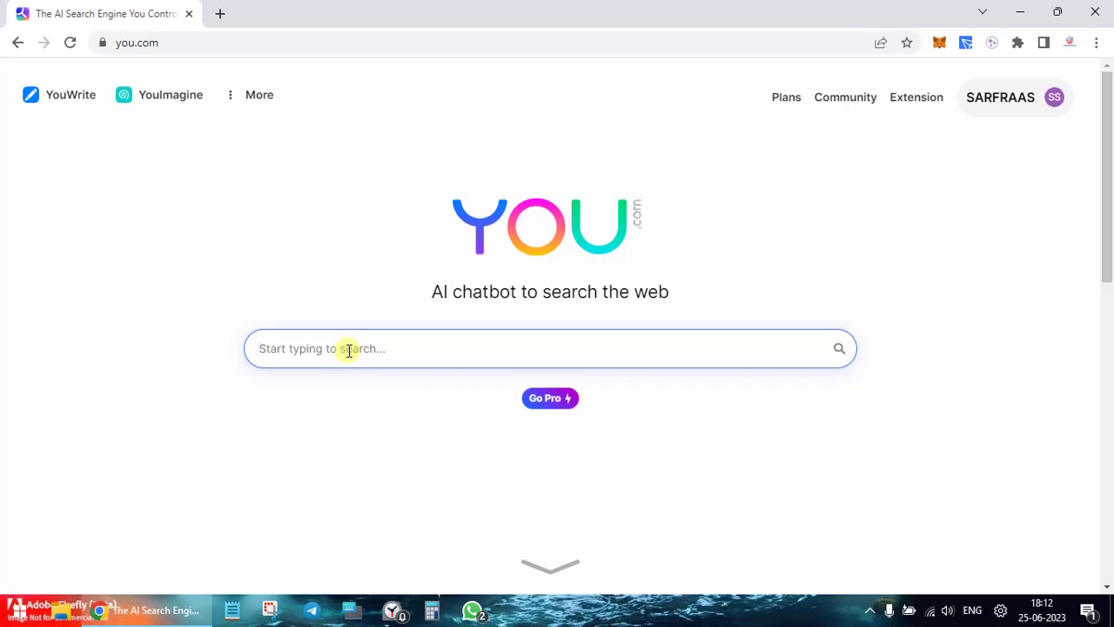
{"action": "type", "text": "titanics"}
{"action": "key", "text": "BackSpace"}
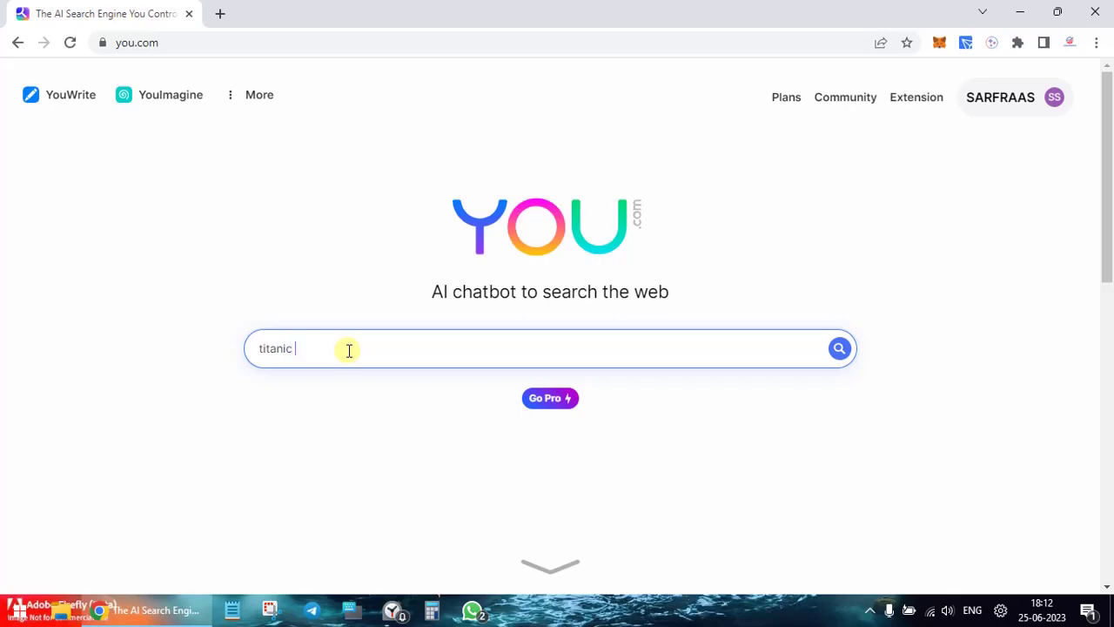
{"action": "type", "text": "submarine visit"}
{"action": "key", "text": "Return"}
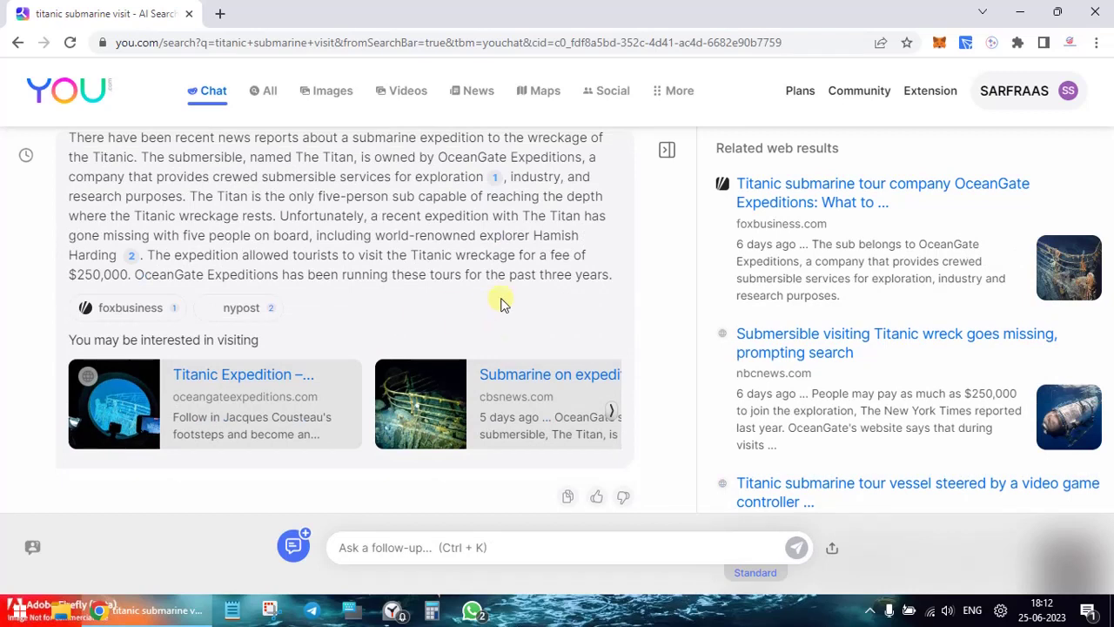
Step: Read the chat answer about the Titanic submarine and look through the related web results beside it
{"action": "scroll", "coordinate": [502, 305], "scroll_direction": "up", "scroll_amount": 1}
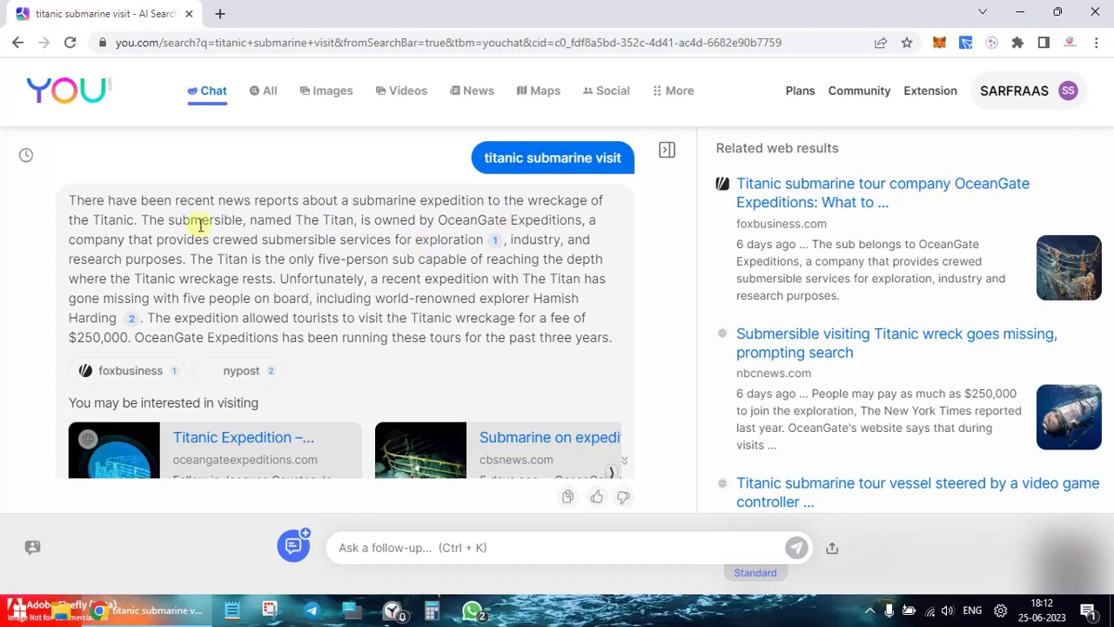
{"action": "scroll", "coordinate": [328, 268], "scroll_direction": "down", "scroll_amount": 1}
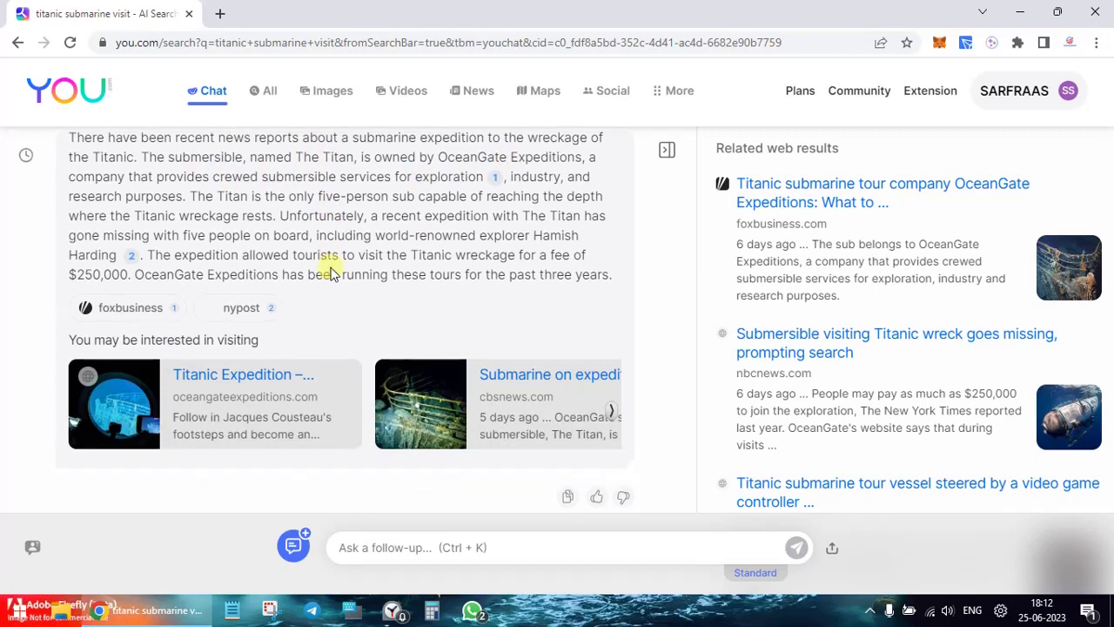
{"action": "scroll", "coordinate": [331, 272], "scroll_direction": "up", "scroll_amount": 1}
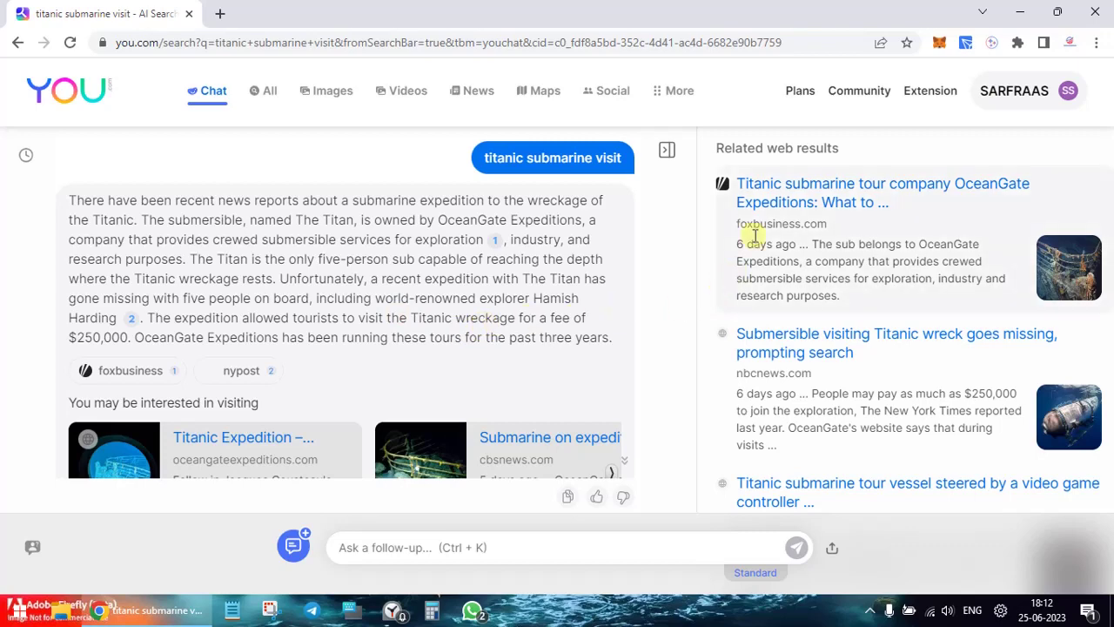
{"action": "scroll", "coordinate": [824, 299], "scroll_direction": "down", "scroll_amount": 6}
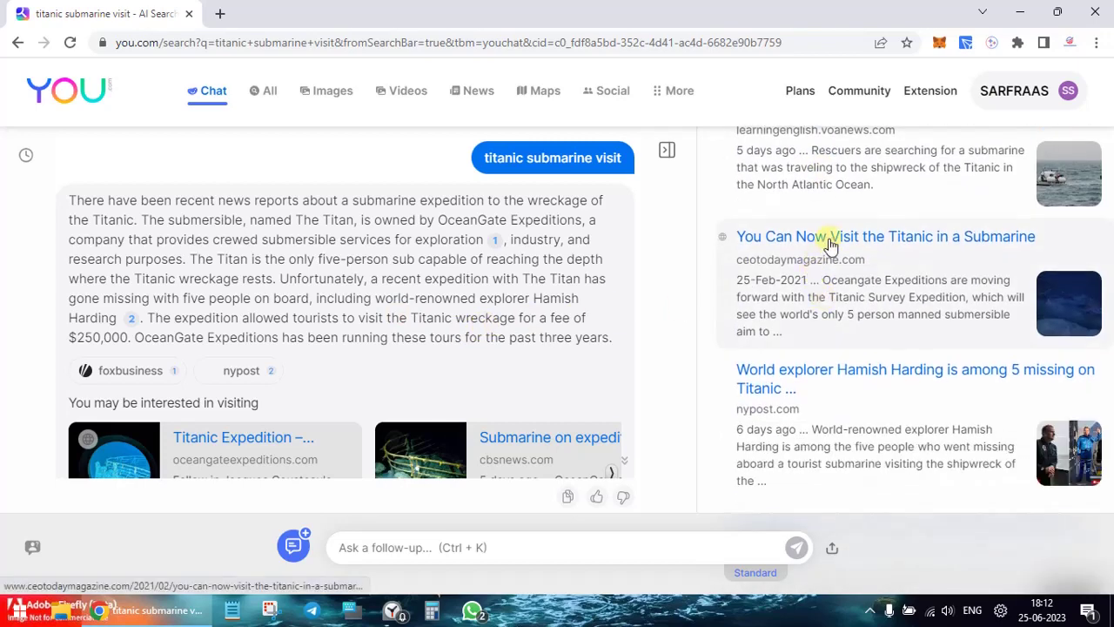
{"action": "triple_click", "coordinate": [250, 246]}
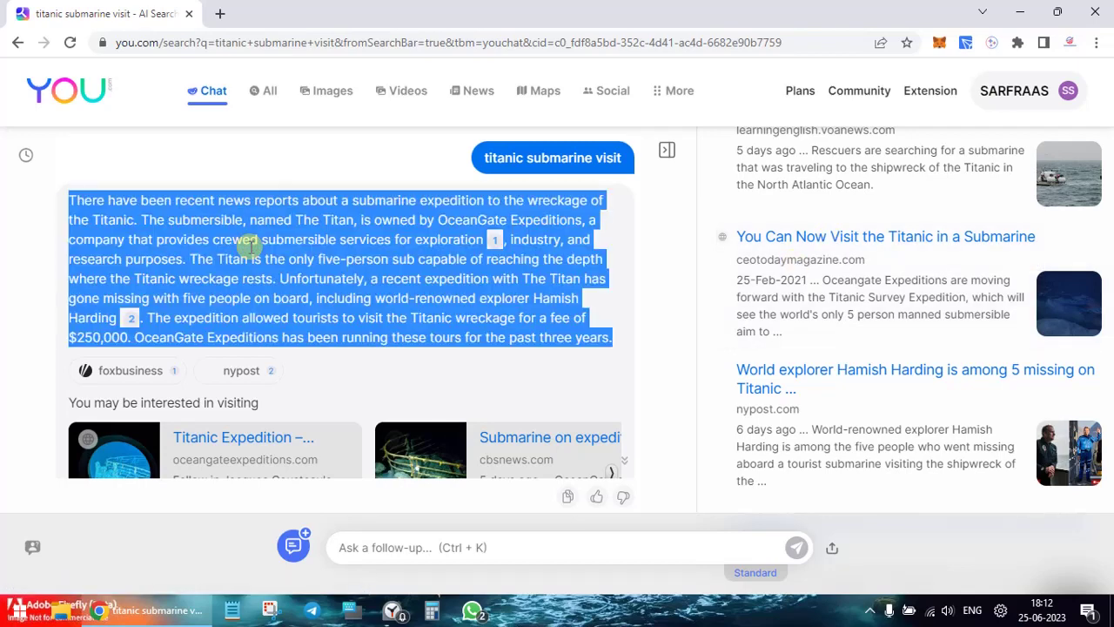
{"action": "left_click", "coordinate": [249, 246]}
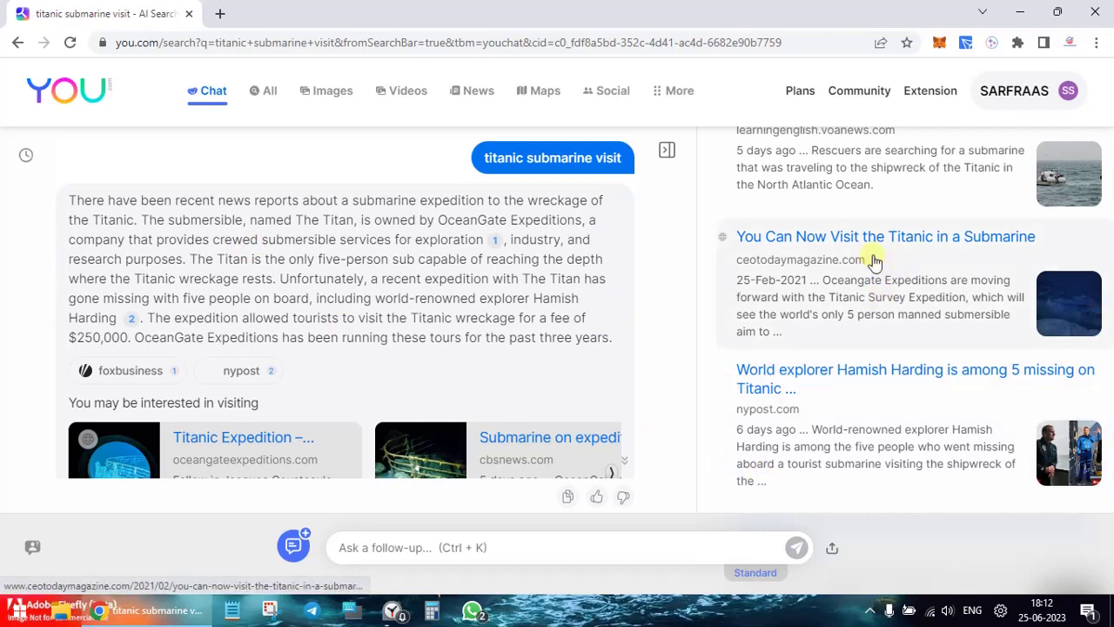
Step: Open the related article "You Can Now Visit the Titanic in a Submarine" and return to the chat answer
{"action": "left_click", "coordinate": [846, 244]}
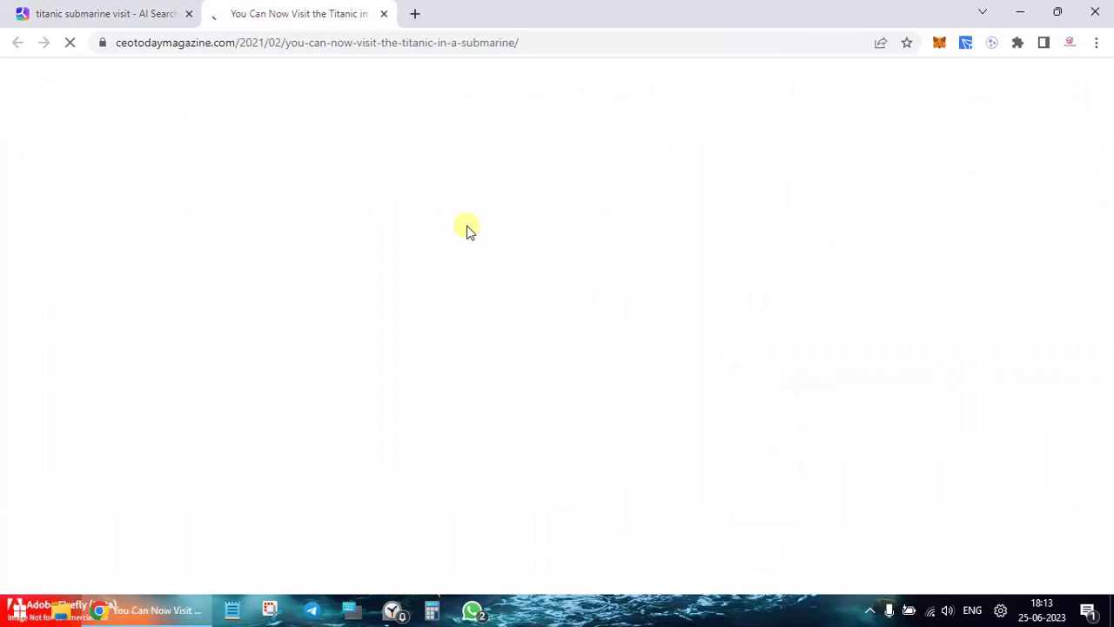
{"action": "left_click", "coordinate": [151, 8]}
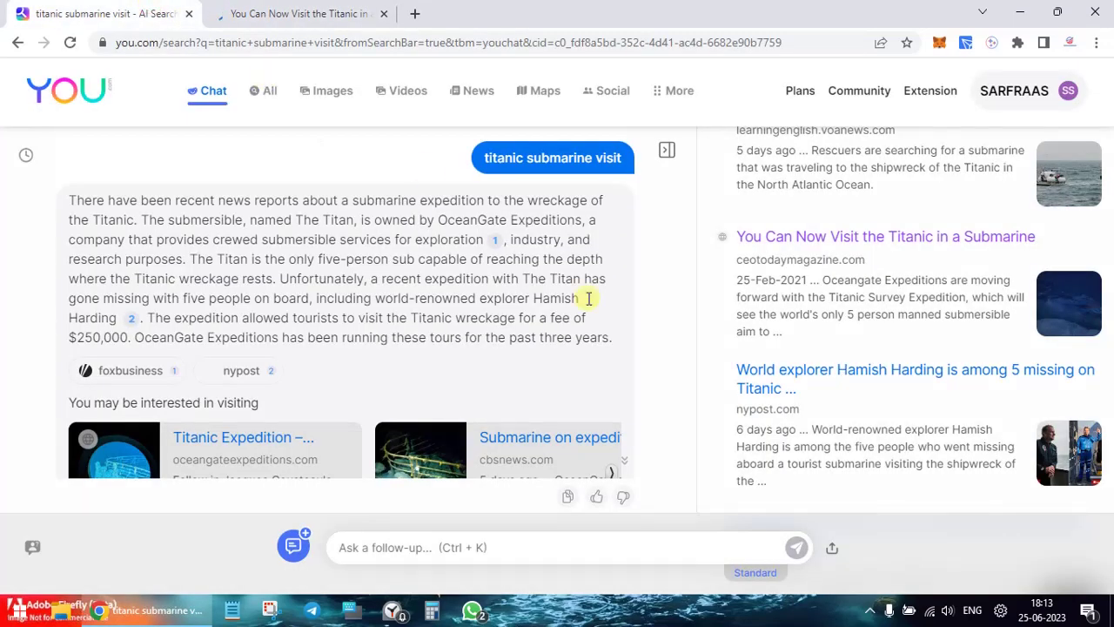
{"action": "scroll", "coordinate": [474, 303], "scroll_direction": "down", "scroll_amount": 1}
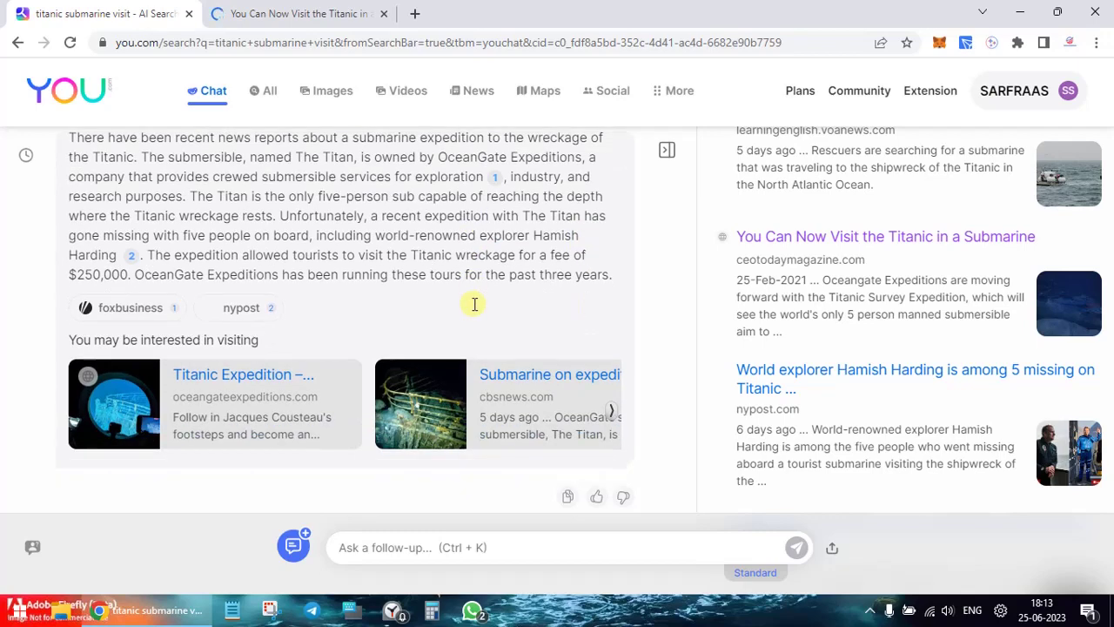
{"action": "scroll", "coordinate": [475, 303], "scroll_direction": "up", "scroll_amount": 1}
{"action": "scroll", "coordinate": [561, 314], "scroll_direction": "up", "scroll_amount": 1}
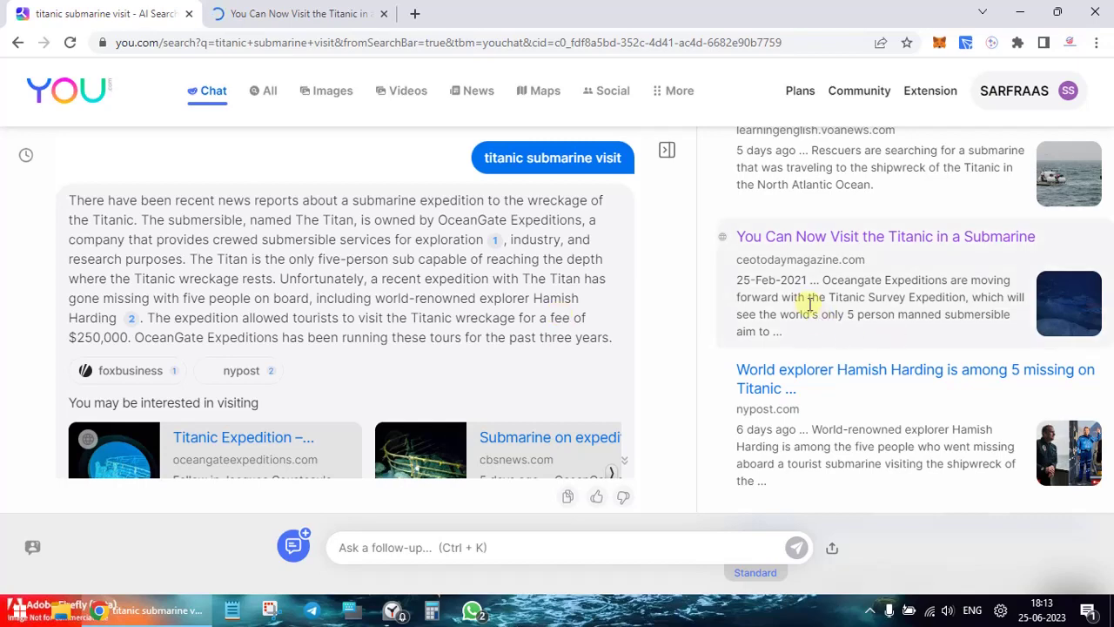
{"action": "scroll", "coordinate": [809, 303], "scroll_direction": "up", "scroll_amount": 6}
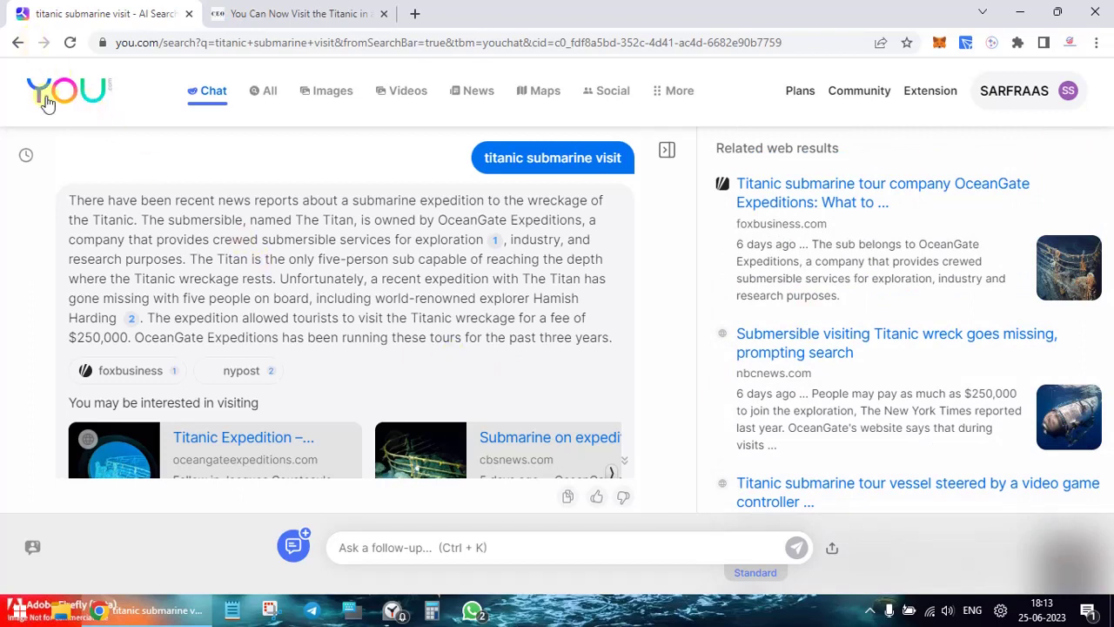
Step: Go back to the you.com home page and open the YouWrite writing tool
{"action": "left_click", "coordinate": [17, 42]}
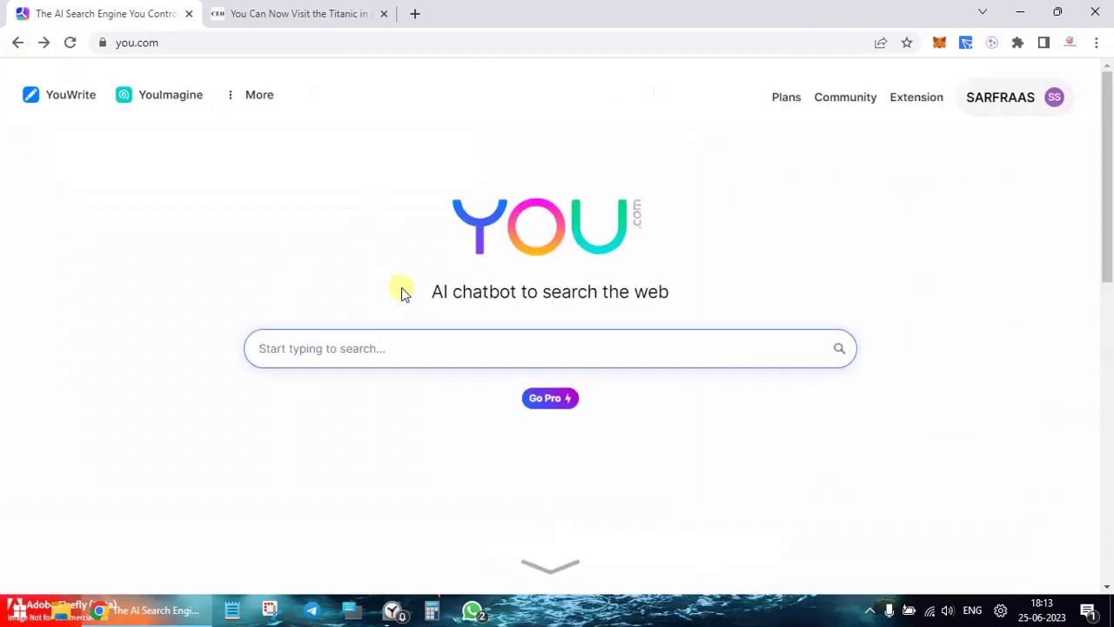
{"action": "mouse_move", "coordinate": [68, 104]}
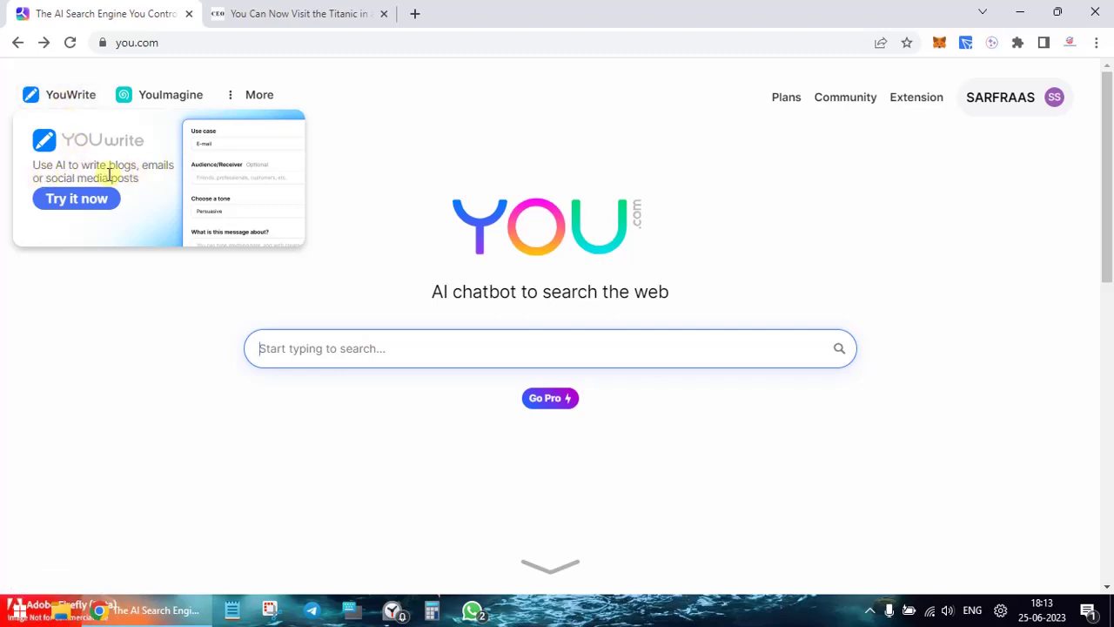
{"action": "left_click", "coordinate": [85, 207]}
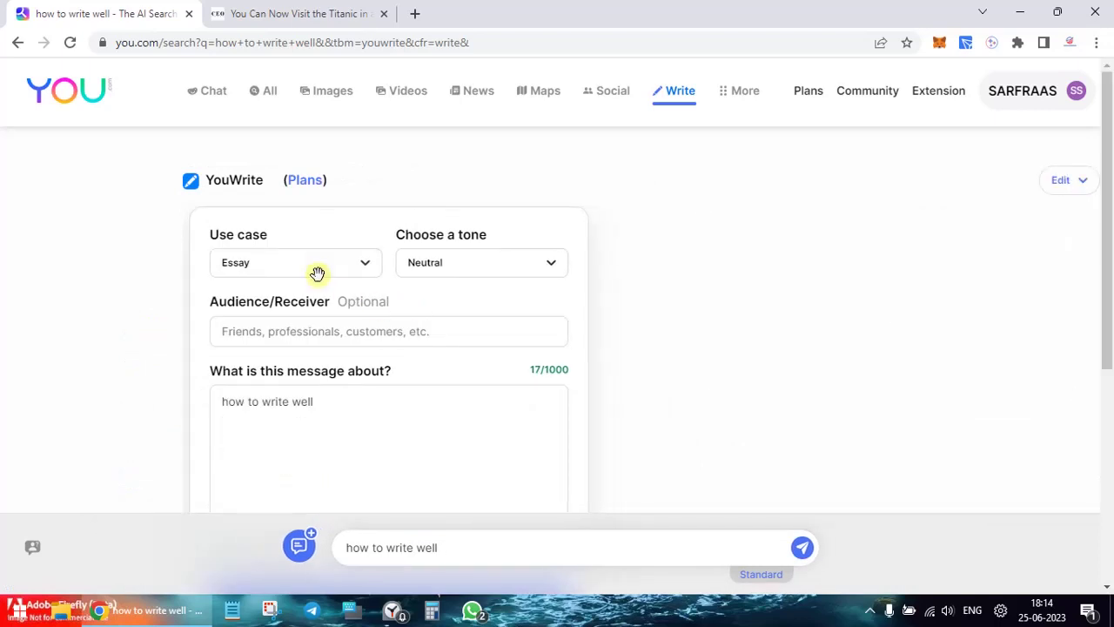
Step: Configure the text as an Email in a Professional tone, with Customer as the audience
{"action": "left_click", "coordinate": [364, 274]}
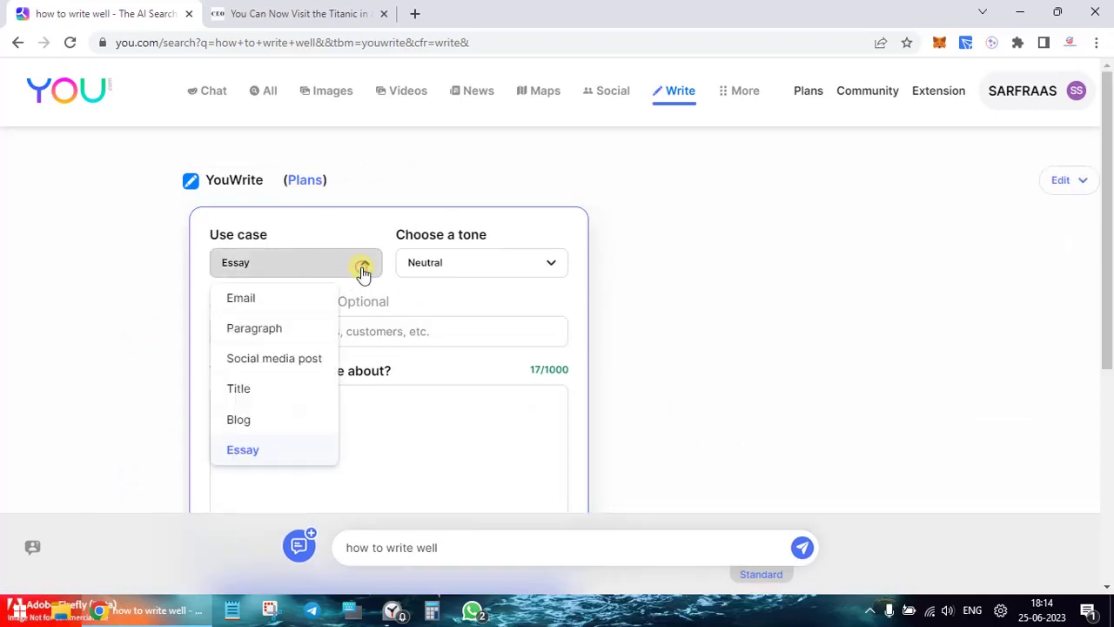
{"action": "left_click", "coordinate": [250, 297]}
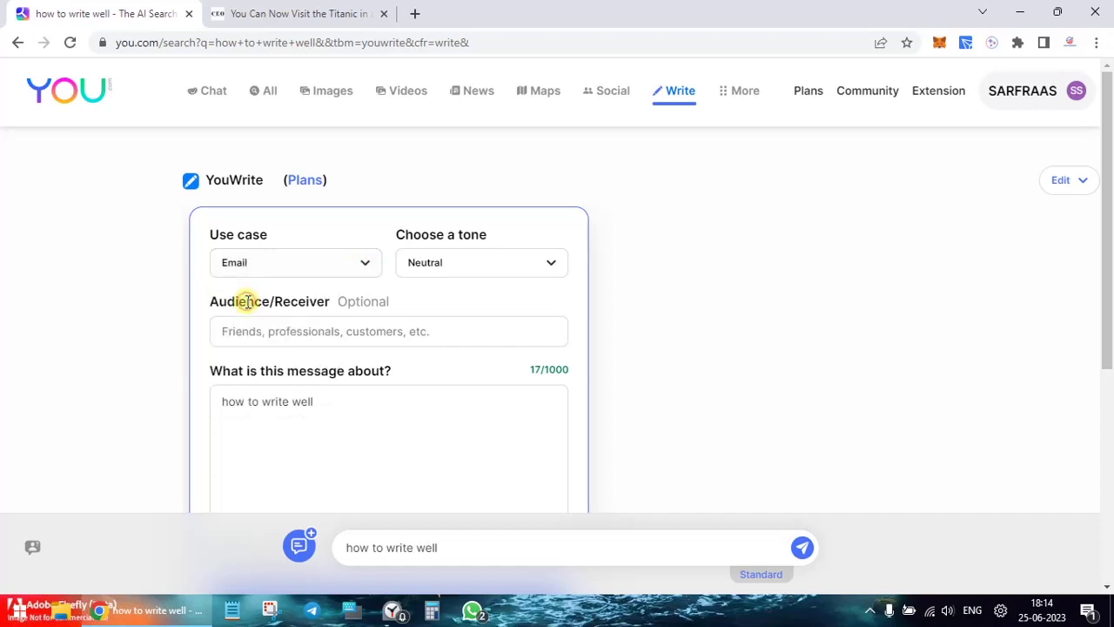
{"action": "left_click", "coordinate": [502, 279]}
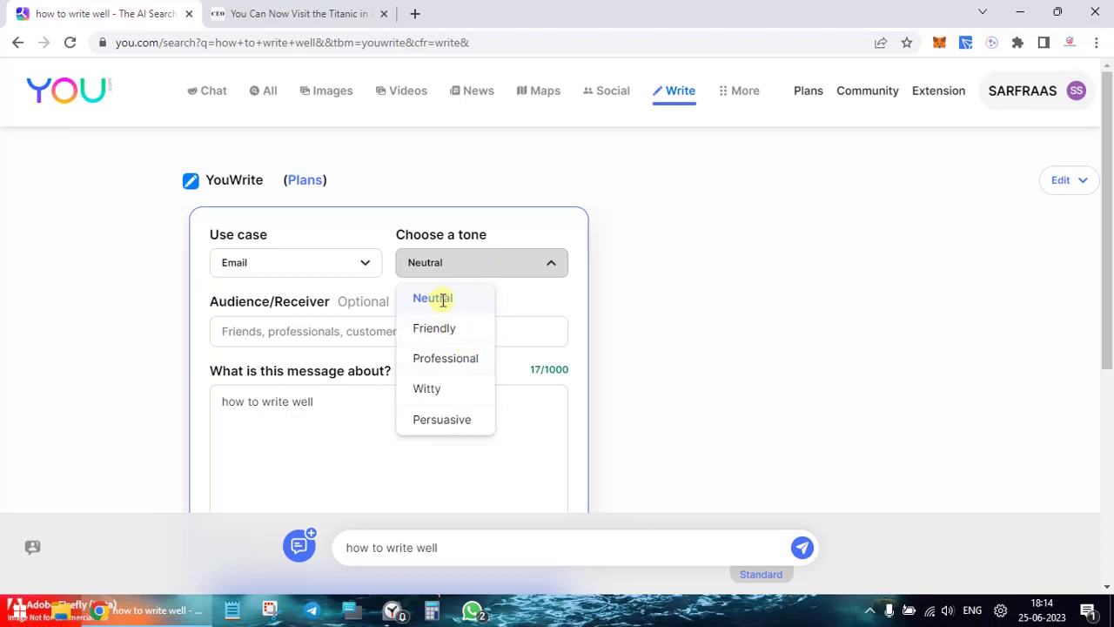
{"action": "left_click", "coordinate": [451, 356]}
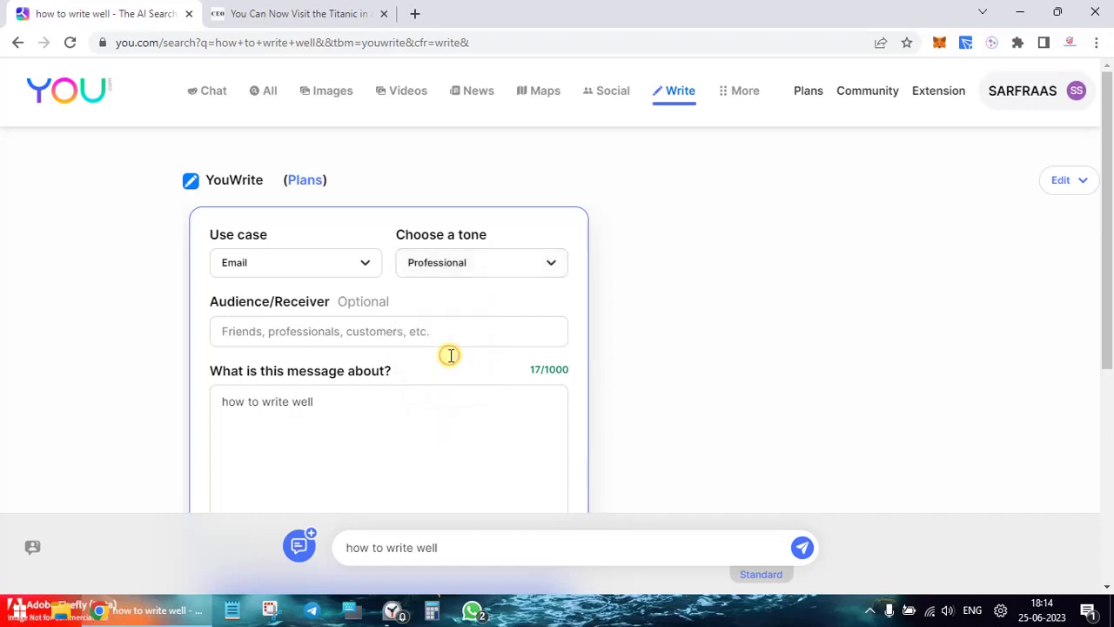
{"action": "left_click", "coordinate": [259, 342]}
{"action": "type", "text": "Customer"}
{"action": "key", "text": "Return"}
Step: Replace the message description with "Introduction to our new line of products"
{"action": "left_click", "coordinate": [338, 401]}
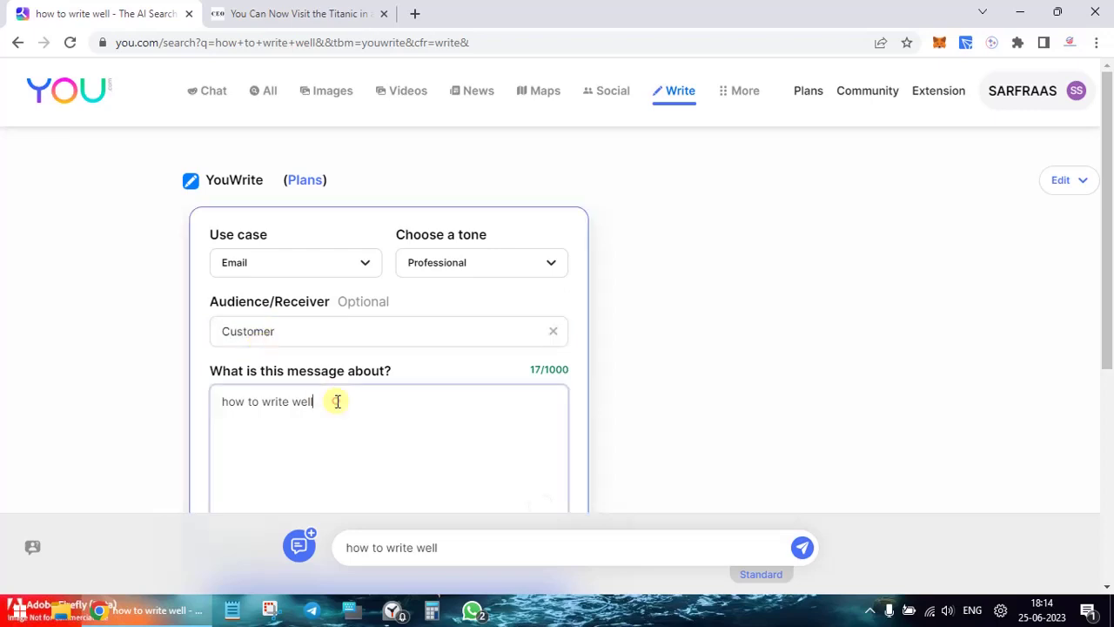
{"action": "key", "text": "ctrl+a"}
{"action": "type", "text": "I wa"}
{"action": "key", "text": "BackSpace"}
{"action": "key", "text": "BackSpace"}
{"action": "key", "text": "BackSpace"}
{"action": "type", "text": "ntroduc"}
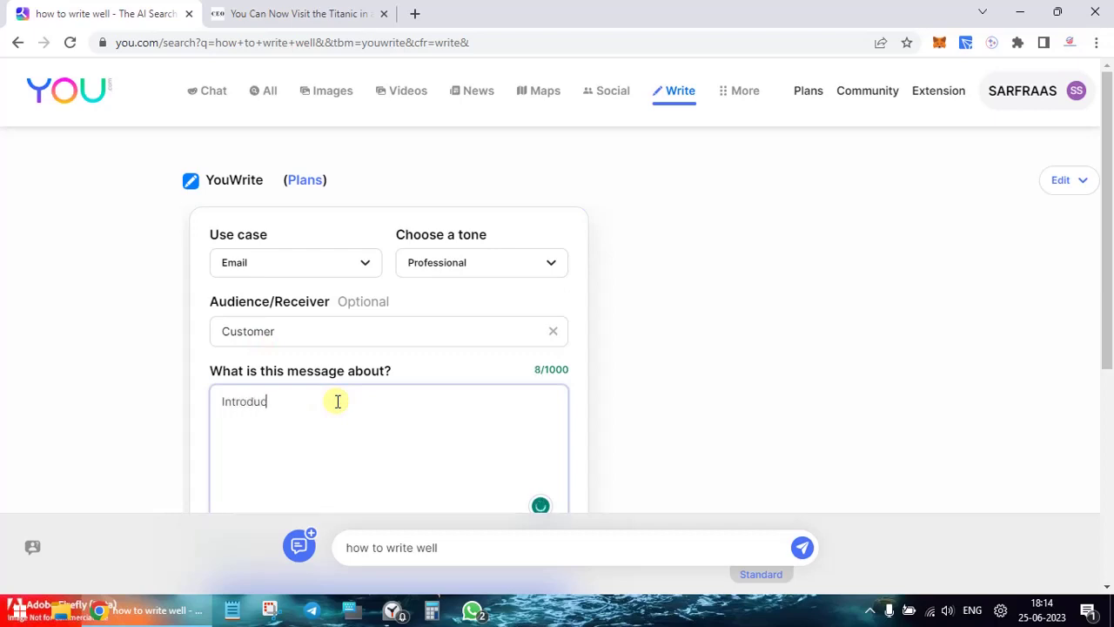
{"action": "type", "text": "tion to our new line of products"}
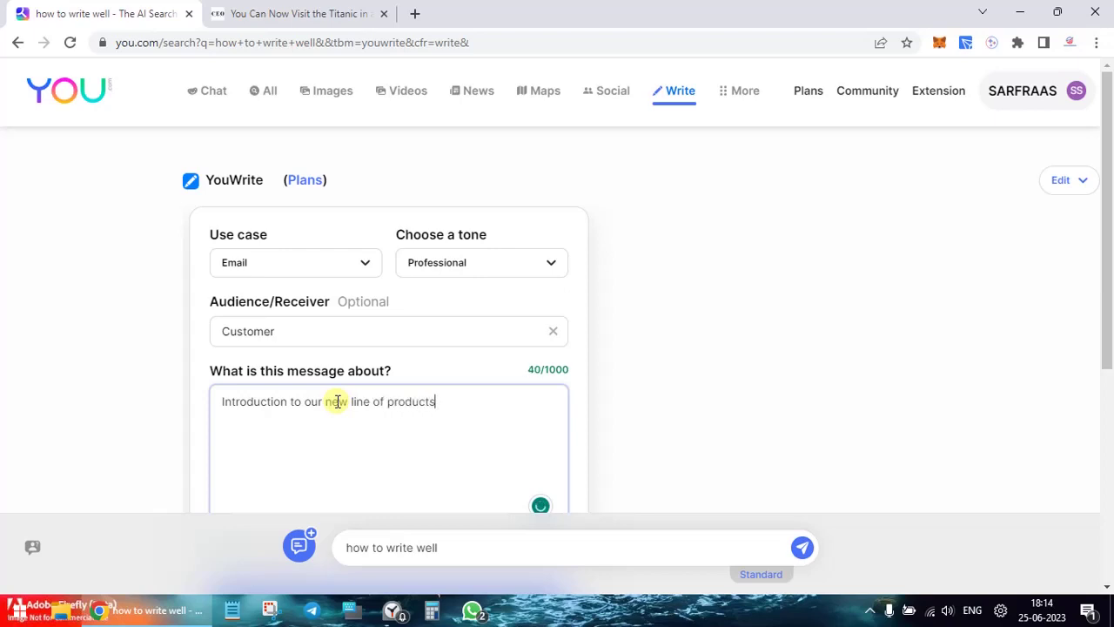
Step: Generate the email text from the completed YouWrite form
{"action": "scroll", "coordinate": [478, 415], "scroll_direction": "down", "scroll_amount": 3}
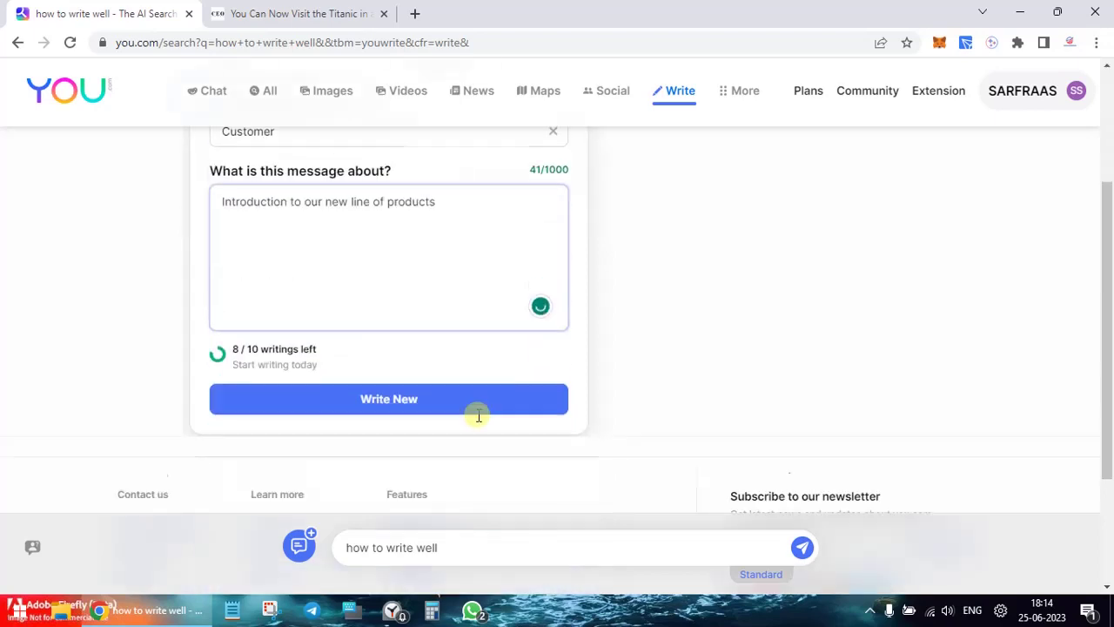
{"action": "left_click", "coordinate": [438, 352]}
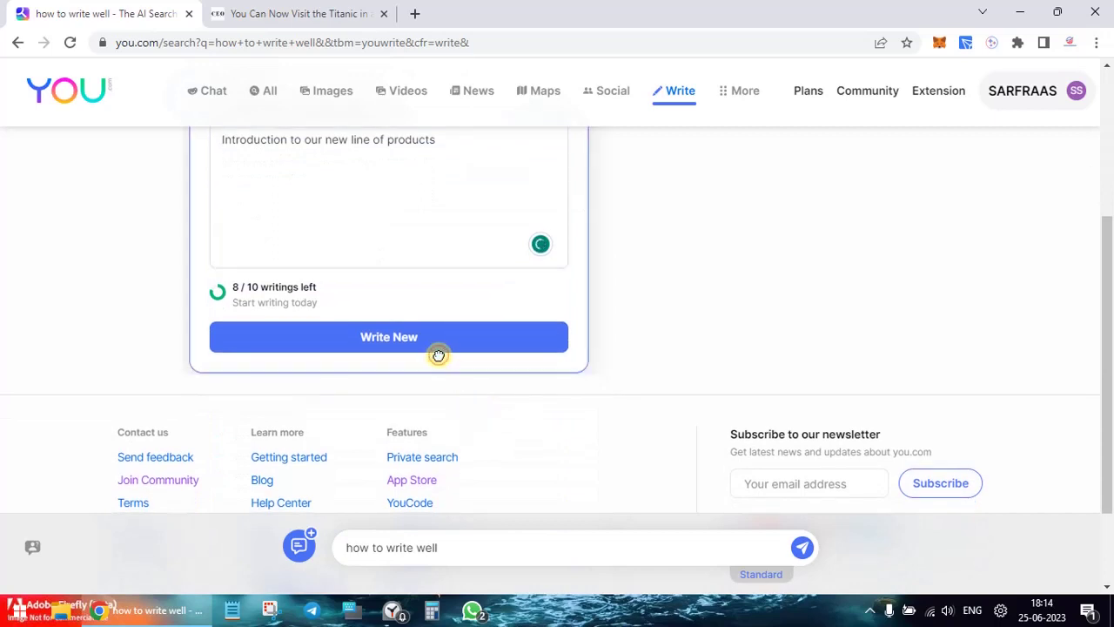
{"action": "scroll", "coordinate": [438, 355], "scroll_direction": "up", "scroll_amount": 1}
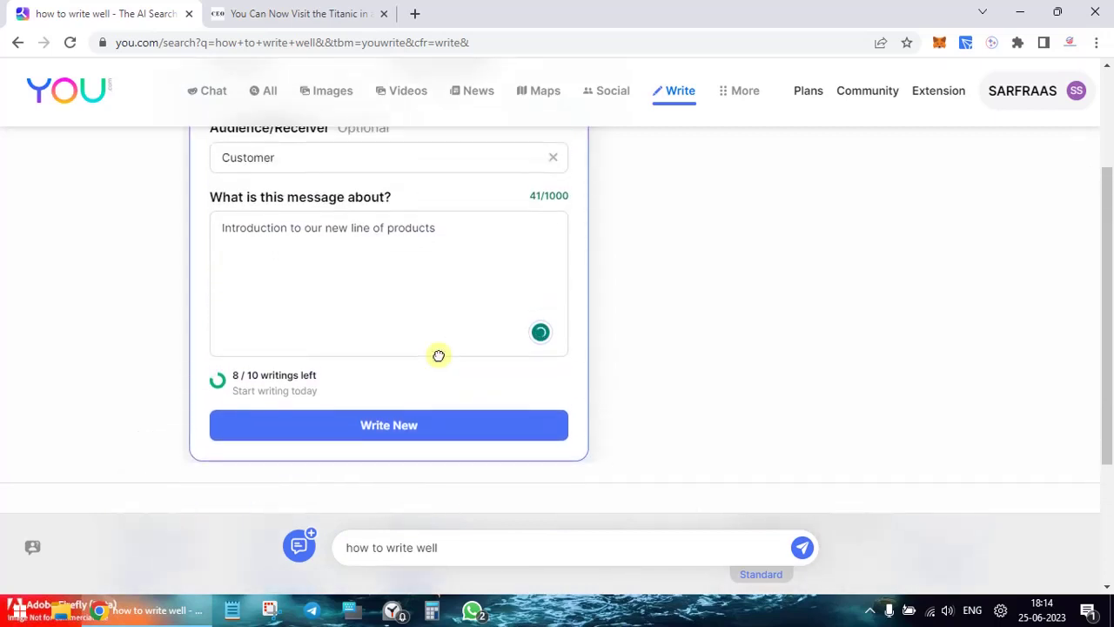
{"action": "scroll", "coordinate": [439, 355], "scroll_direction": "up", "scroll_amount": 1}
{"action": "left_click", "coordinate": [361, 502]}
{"action": "scroll", "coordinate": [360, 502], "scroll_direction": "down", "scroll_amount": 1}
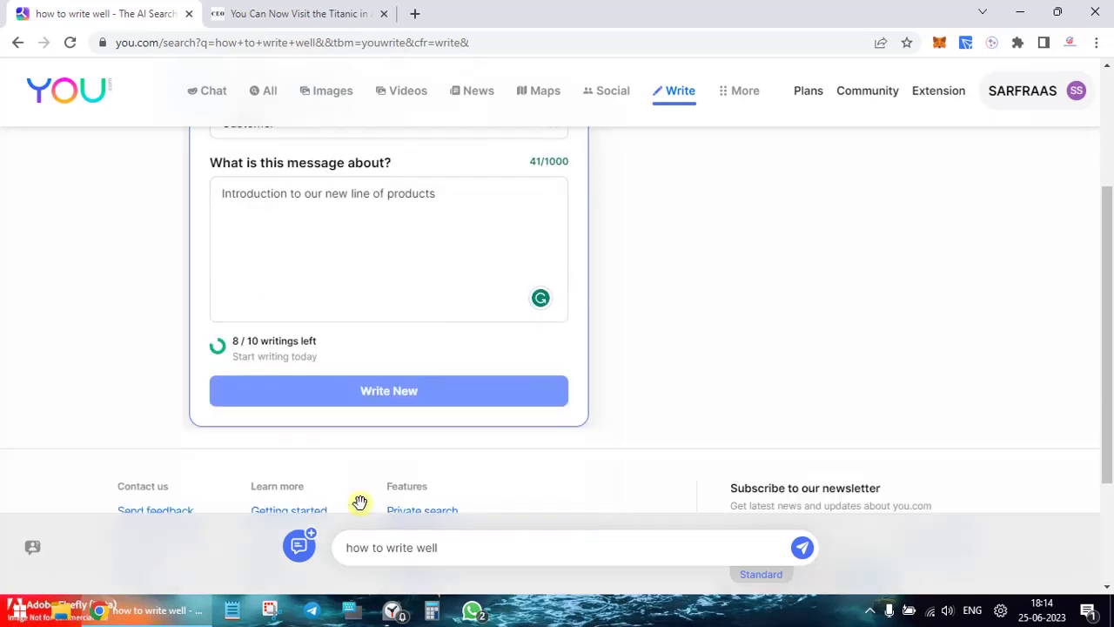
{"action": "left_click", "coordinate": [438, 403]}
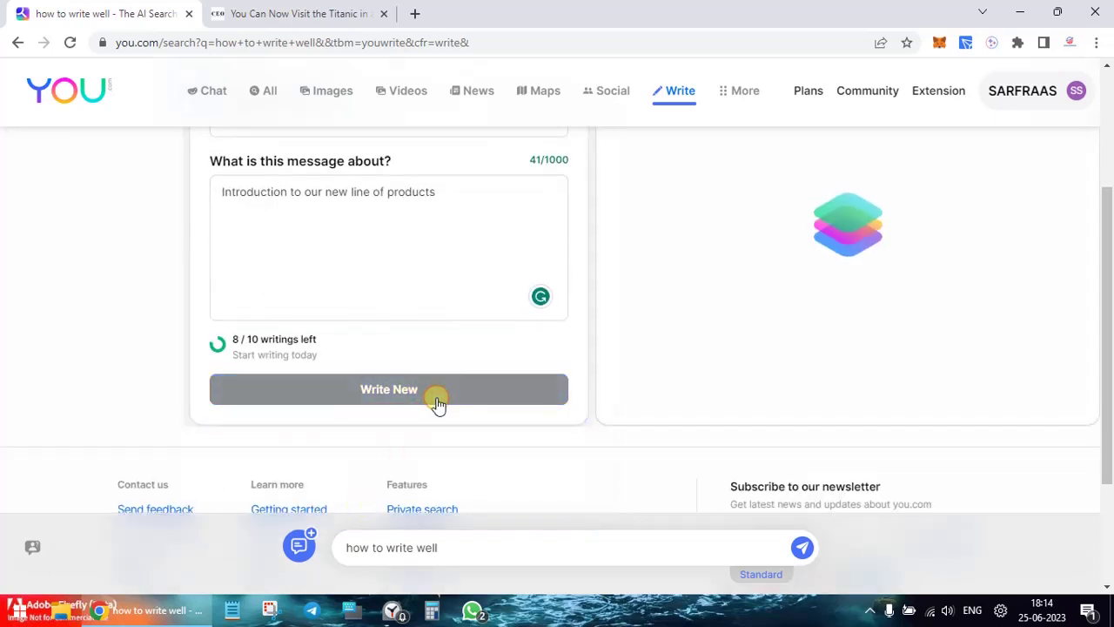
Step: Read through the generated customer email from its greeting to its closing lines
{"action": "scroll", "coordinate": [740, 324], "scroll_direction": "up", "scroll_amount": 1}
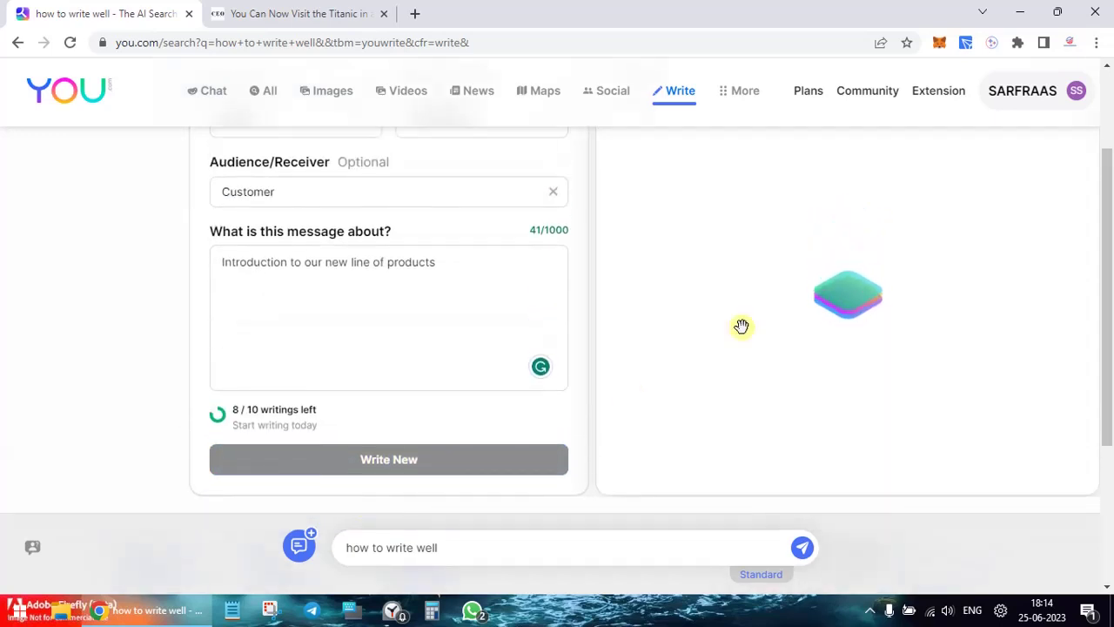
{"action": "scroll", "coordinate": [740, 325], "scroll_direction": "up", "scroll_amount": 1}
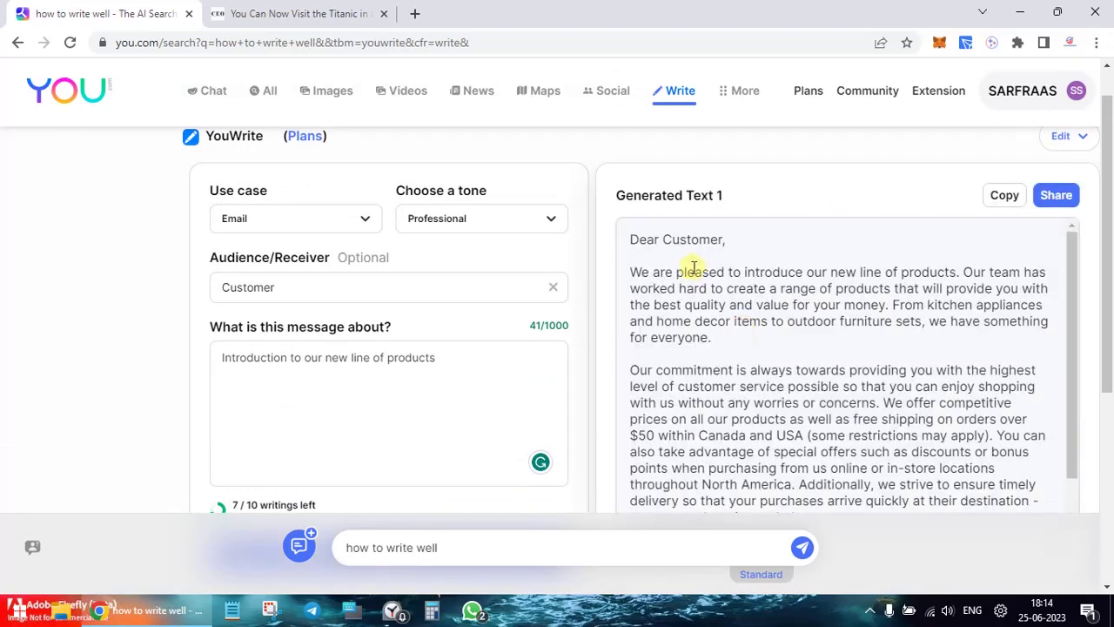
{"action": "scroll", "coordinate": [685, 258], "scroll_direction": "down", "scroll_amount": 1}
{"action": "scroll", "coordinate": [679, 254], "scroll_direction": "up", "scroll_amount": 1}
{"action": "scroll", "coordinate": [792, 322], "scroll_direction": "down", "scroll_amount": 1}
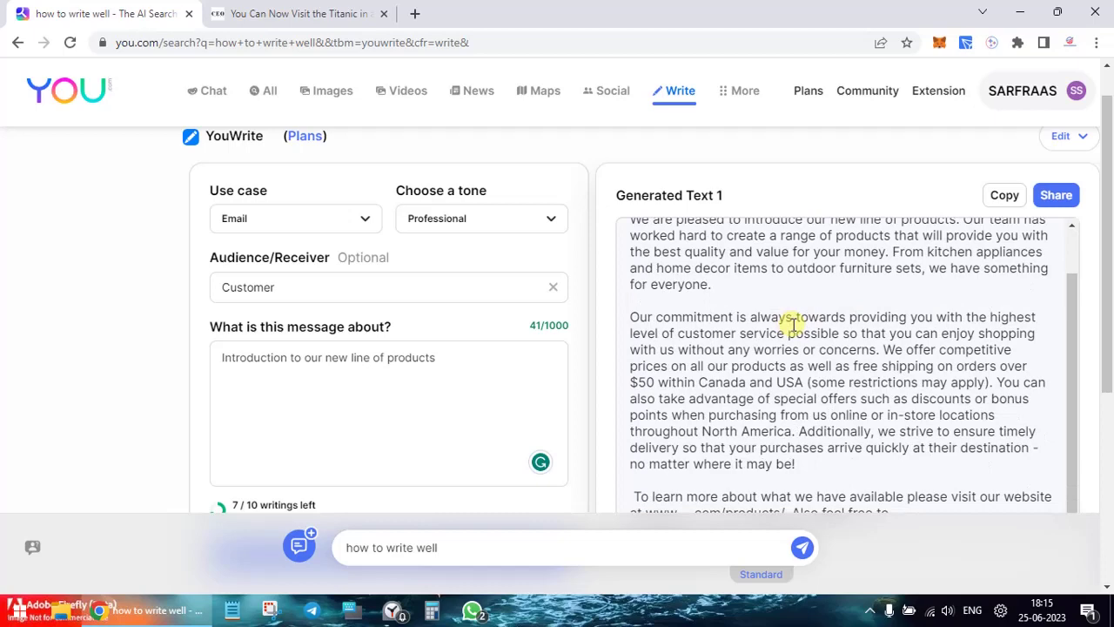
{"action": "scroll", "coordinate": [840, 363], "scroll_direction": "down", "scroll_amount": 3}
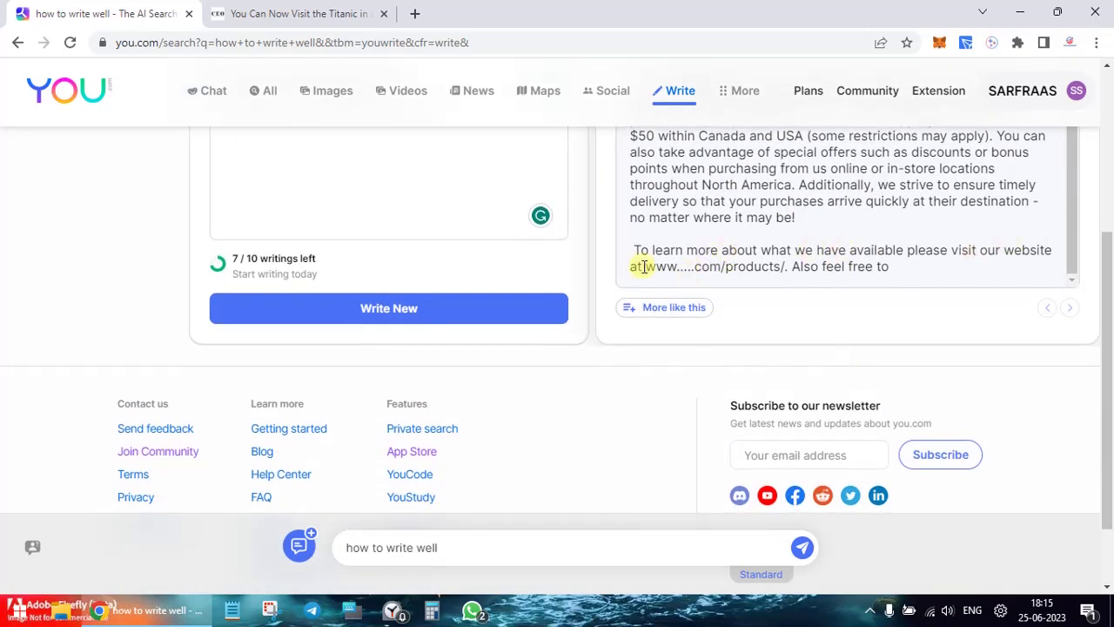
{"action": "scroll", "coordinate": [874, 272], "scroll_direction": "up", "scroll_amount": 5}
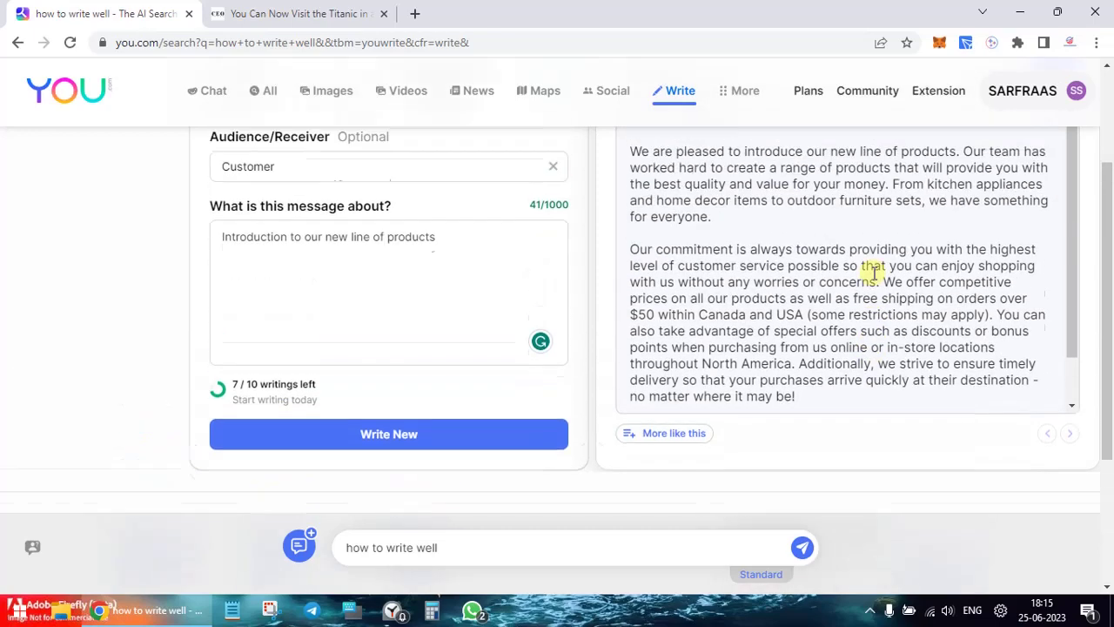
{"action": "scroll", "coordinate": [874, 272], "scroll_direction": "up", "scroll_amount": 2}
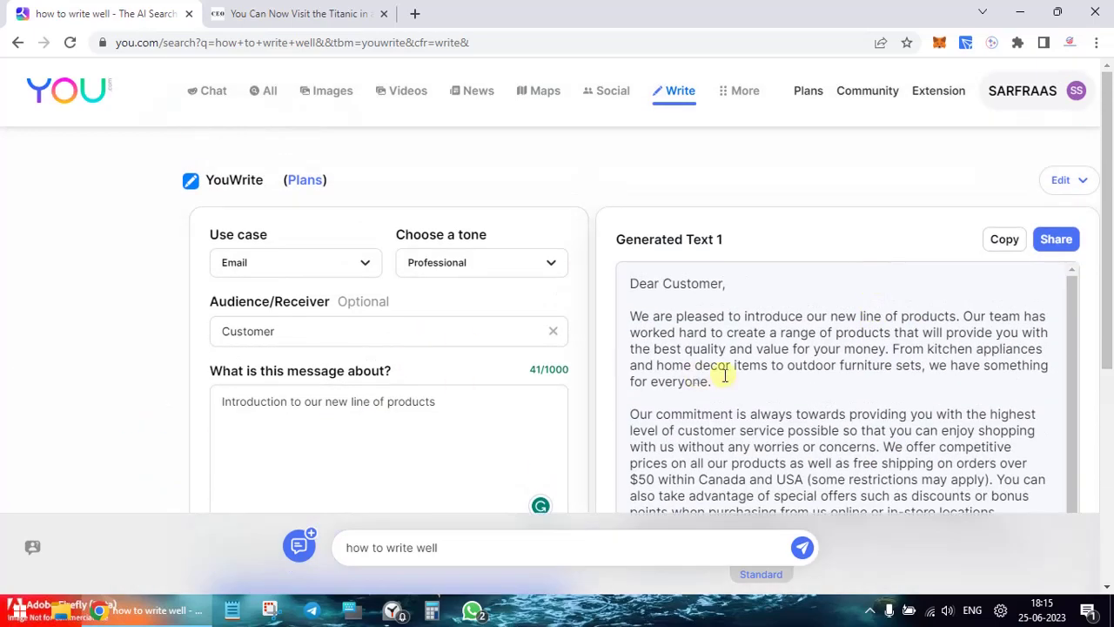
Step: Check the rest of the generated customer email and copy its text
{"action": "scroll", "coordinate": [885, 349], "scroll_direction": "down", "scroll_amount": 1}
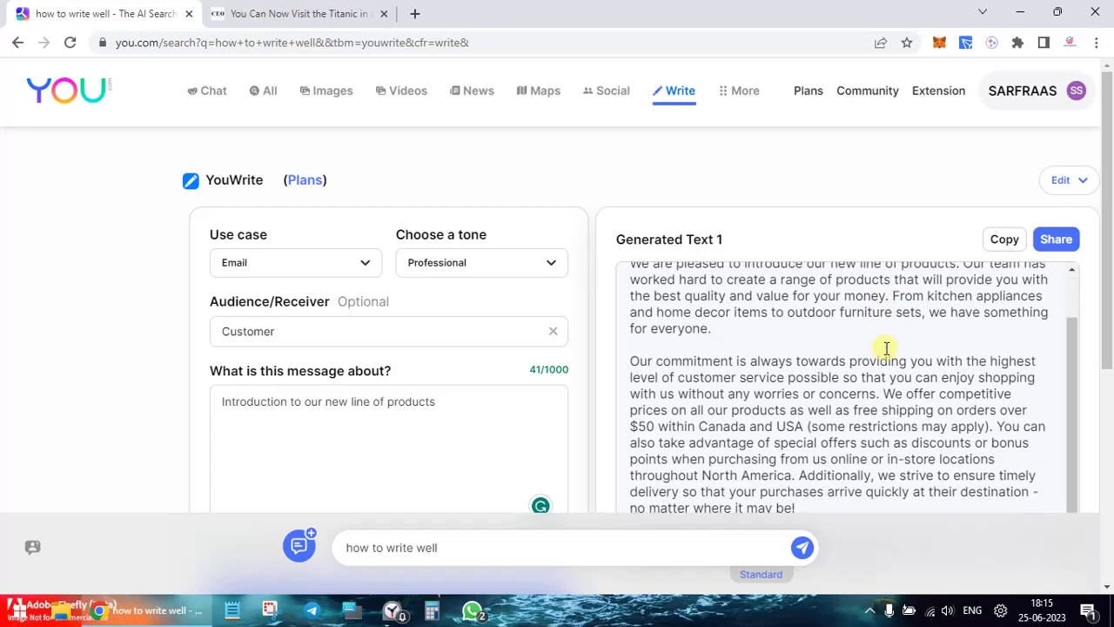
{"action": "left_click", "coordinate": [1005, 240]}
Step: Generate a Blog text in a Witty tone for Visitors, with "Perils of the ocean" as the message description
{"action": "left_click", "coordinate": [368, 263]}
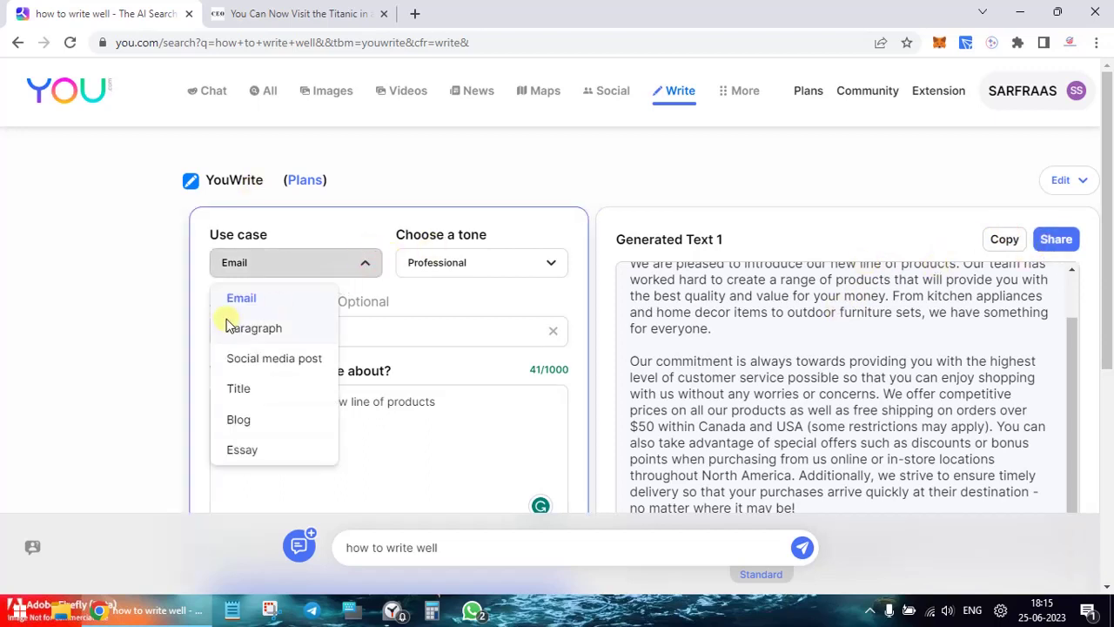
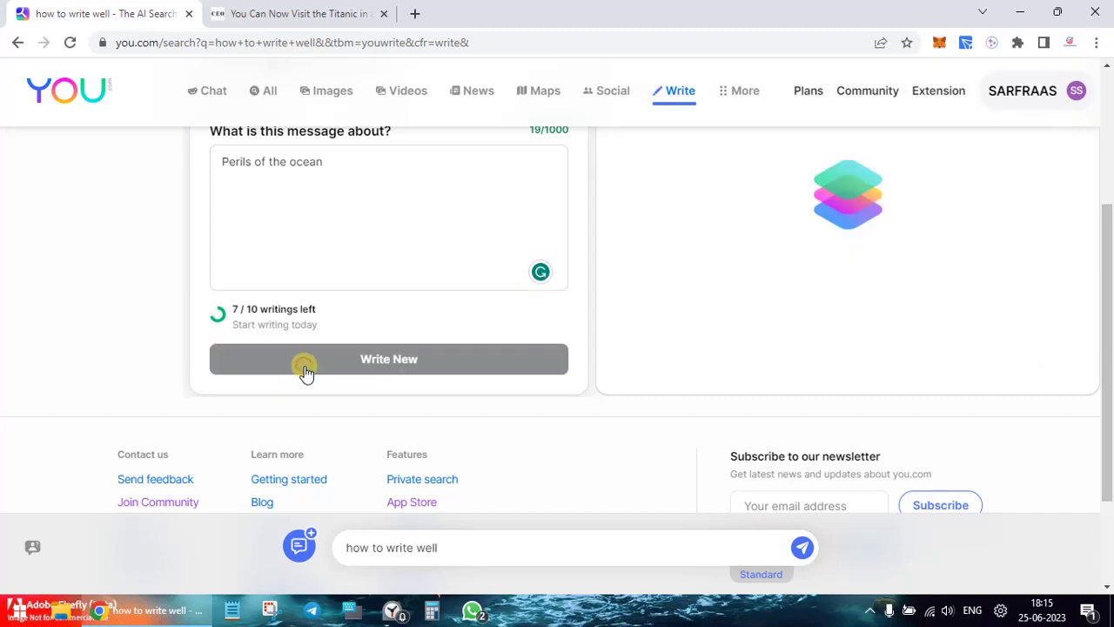
{"action": "scroll", "coordinate": [684, 324], "scroll_direction": "up", "scroll_amount": 3}
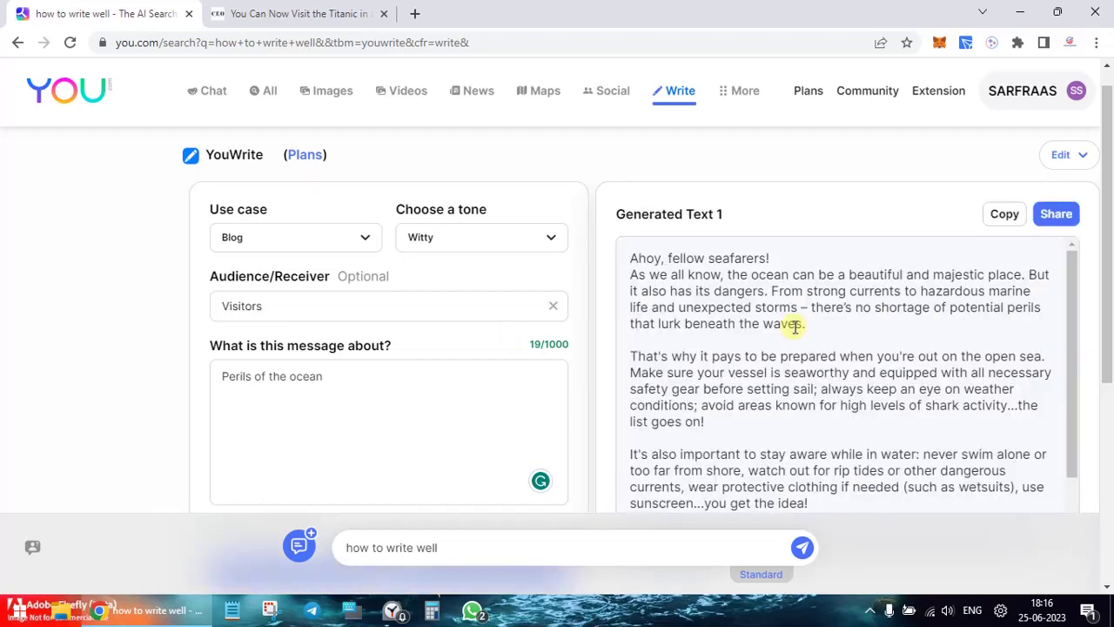
Step: Read through the generated ocean blog from the greeting to its closing quote
{"action": "scroll", "coordinate": [683, 259], "scroll_direction": "down", "scroll_amount": 1}
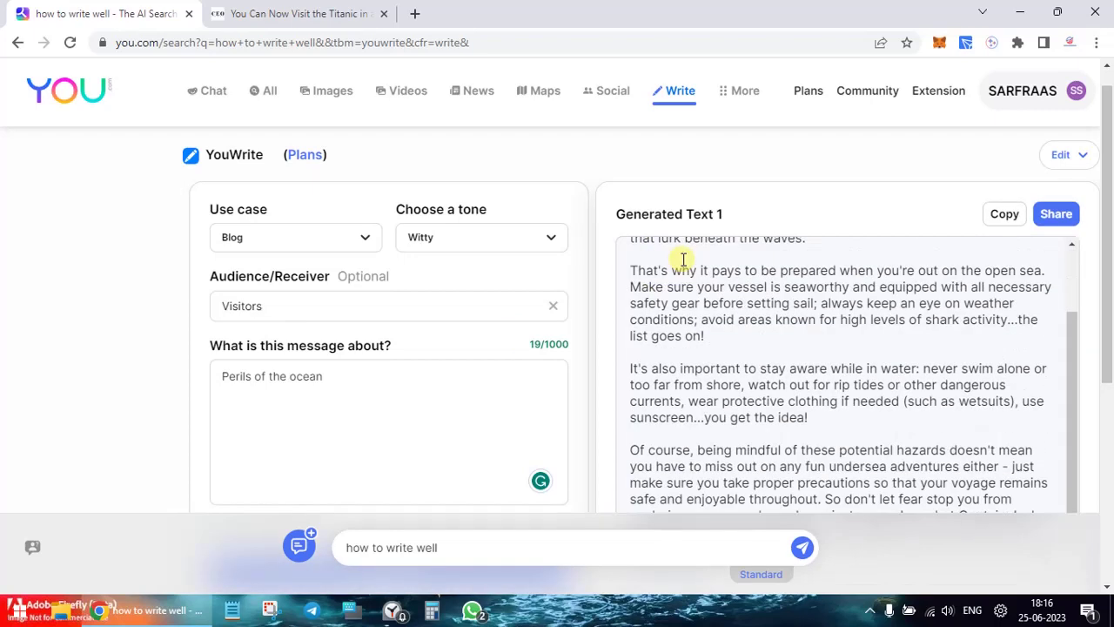
{"action": "scroll", "coordinate": [741, 354], "scroll_direction": "down", "scroll_amount": 3}
{"action": "scroll", "coordinate": [740, 353], "scroll_direction": "up", "scroll_amount": 2}
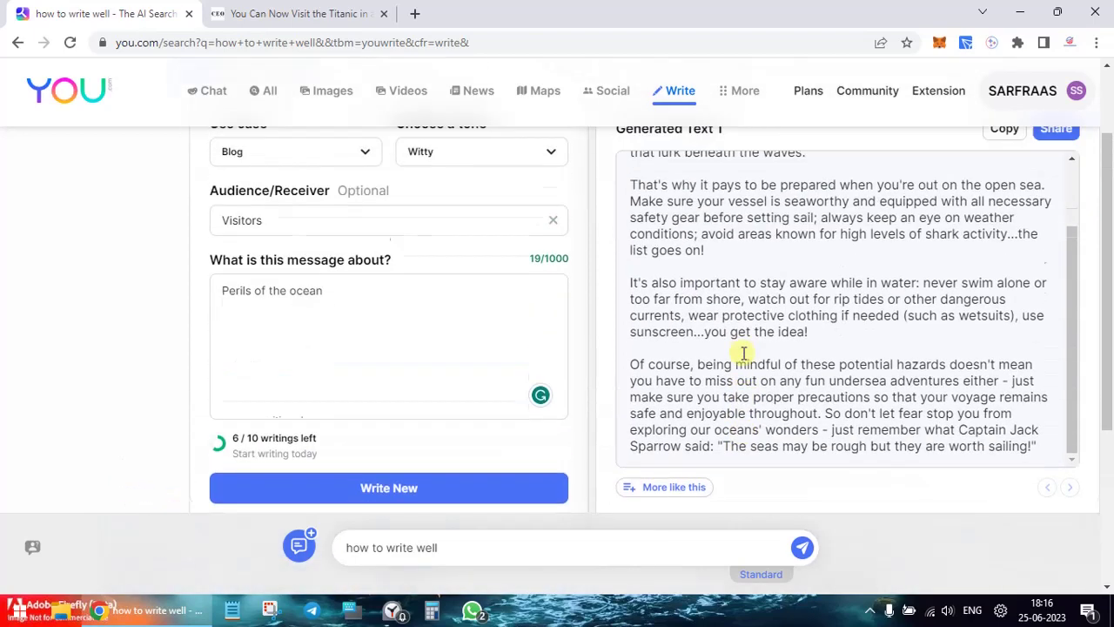
{"action": "scroll", "coordinate": [740, 354], "scroll_direction": "up", "scroll_amount": 1}
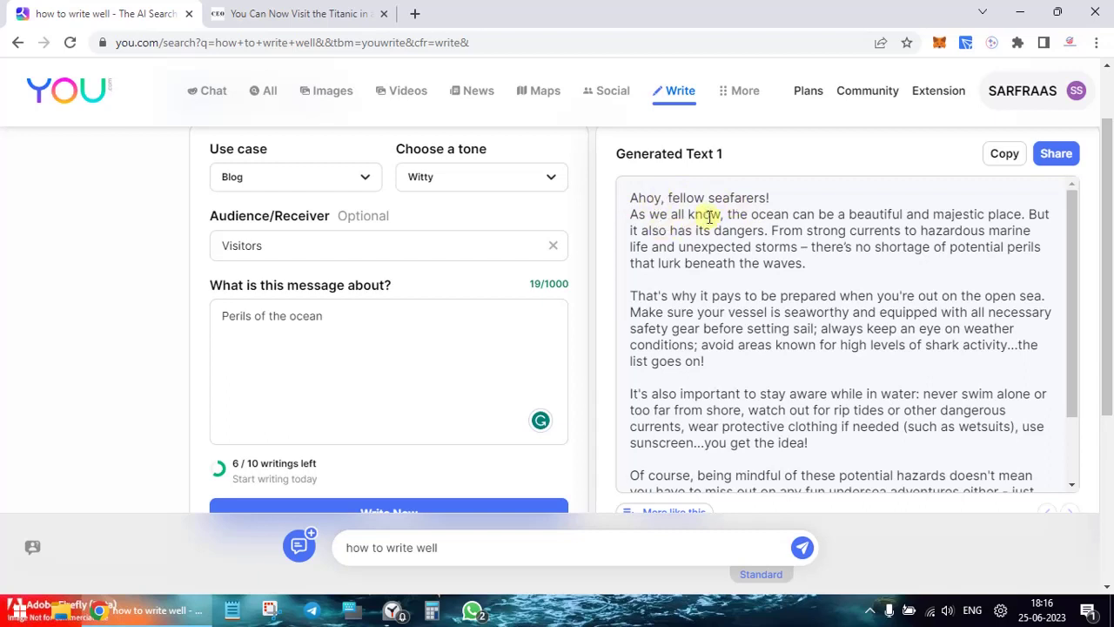
{"action": "double_click", "coordinate": [642, 197]}
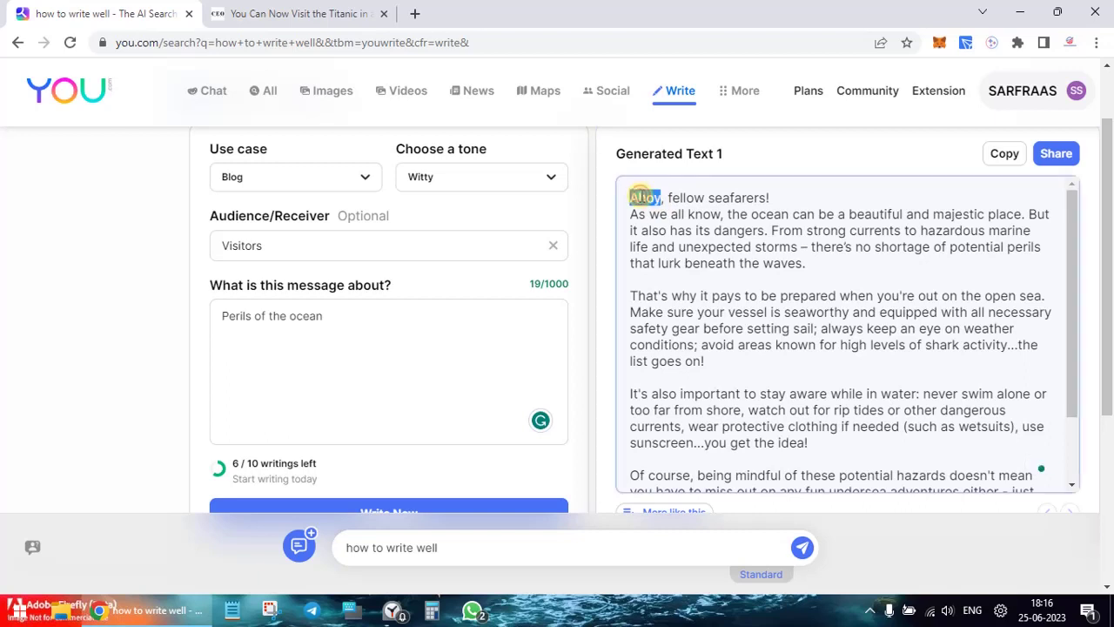
{"action": "left_click", "coordinate": [683, 246]}
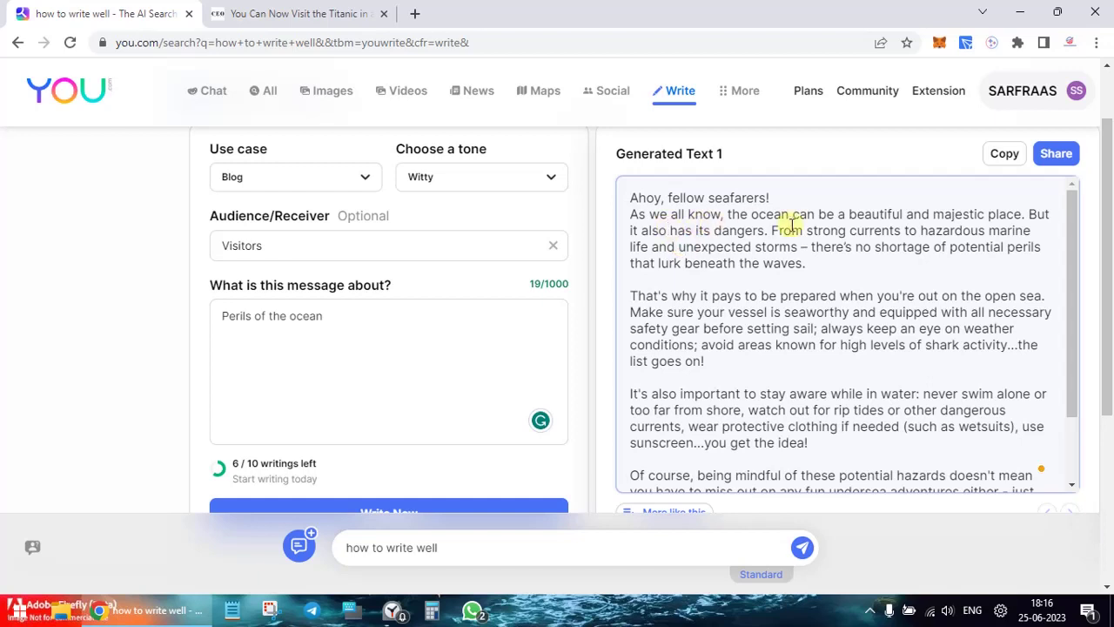
{"action": "scroll", "coordinate": [809, 342], "scroll_direction": "down", "scroll_amount": 1}
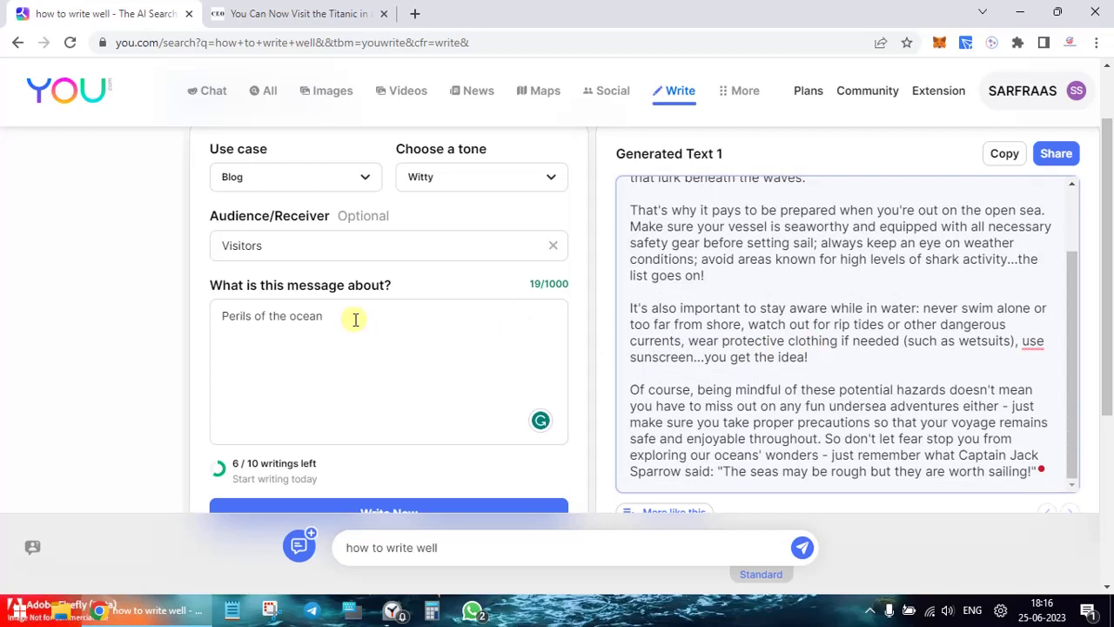
Step: Extend the message description to "Perils of the ocean in 1000 words" and regenerate the blog, overwriting the current text
{"action": "left_click", "coordinate": [355, 318]}
{"action": "type", "text": "in "}
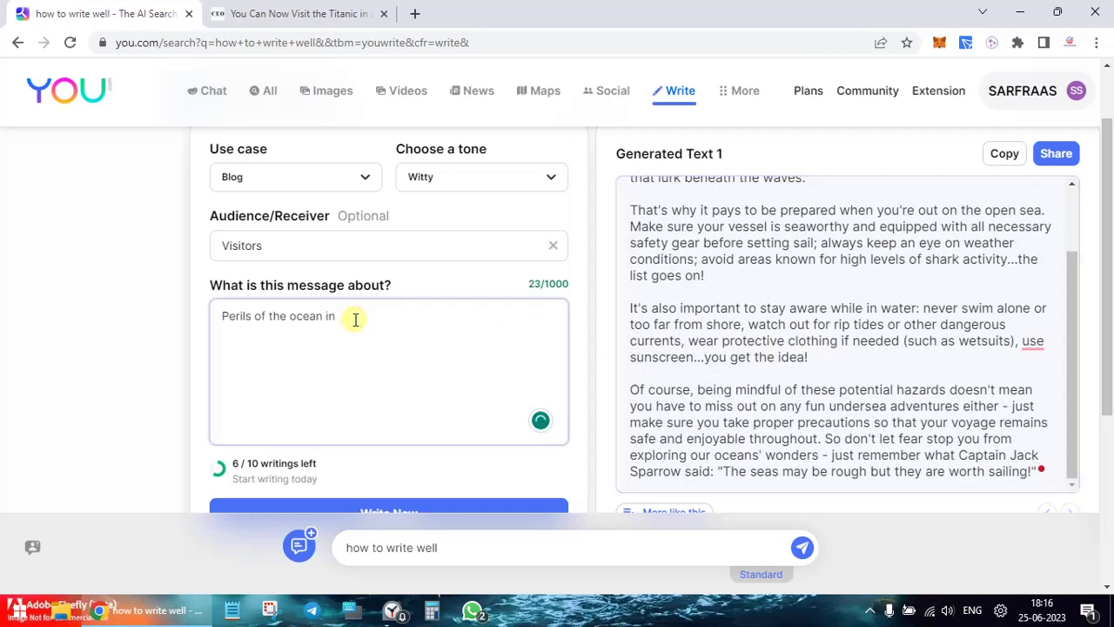
{"action": "type", "text": "1000 wro"}
{"action": "scroll", "coordinate": [413, 409], "scroll_direction": "down", "scroll_amount": 2}
{"action": "left_click", "coordinate": [355, 333]}
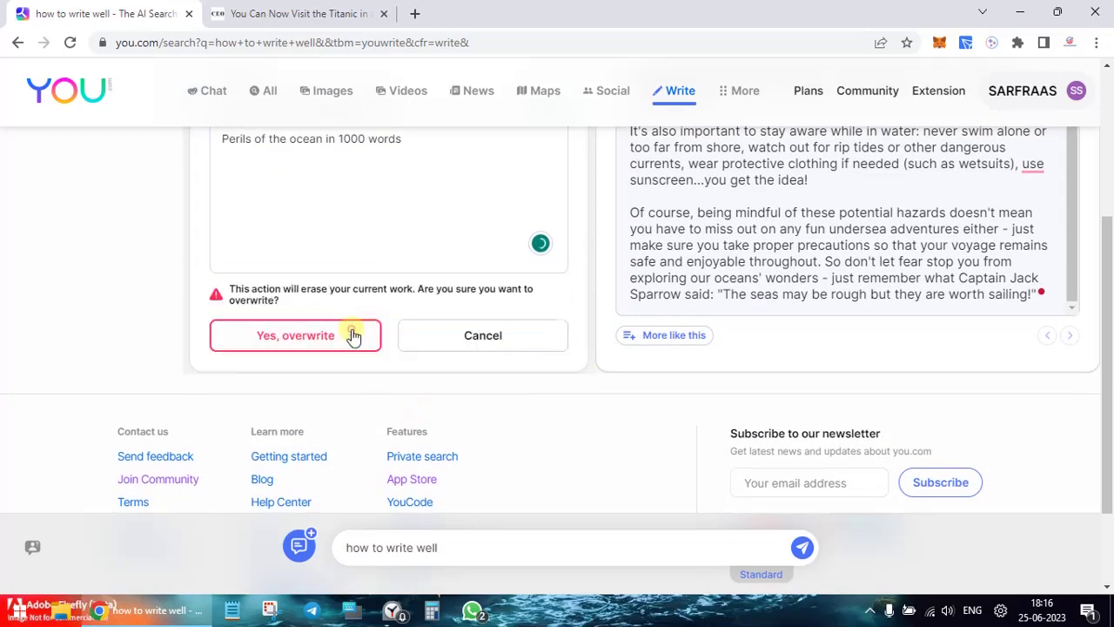
{"action": "left_click", "coordinate": [352, 335]}
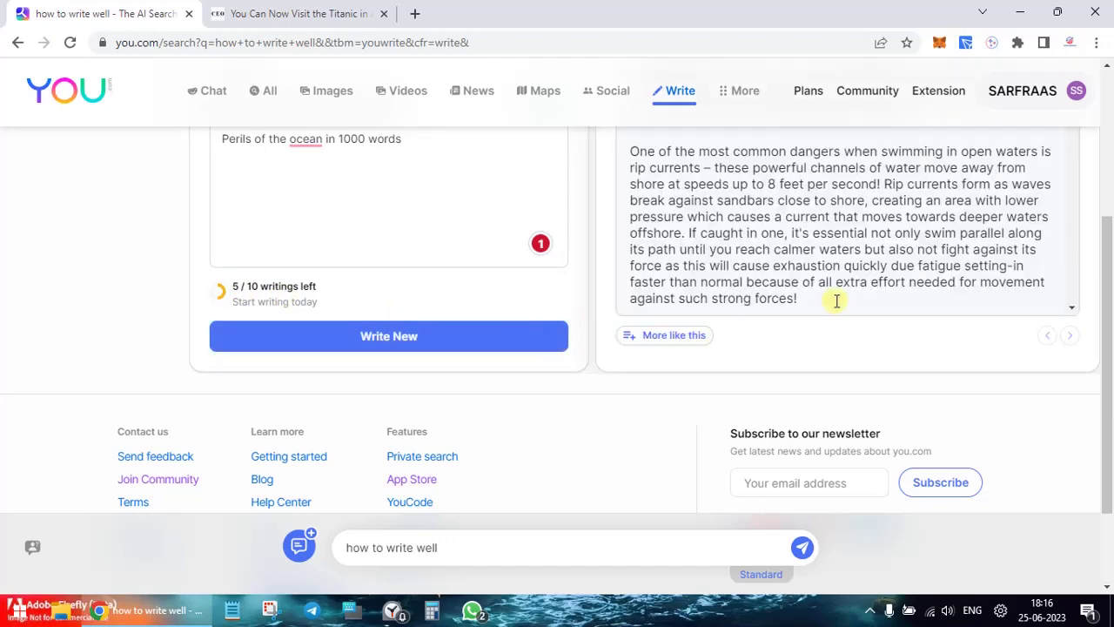
Step: Skim the regenerated ocean blog from its opening paragraph to the end to check its length
{"action": "scroll", "coordinate": [836, 300], "scroll_direction": "up", "scroll_amount": 2}
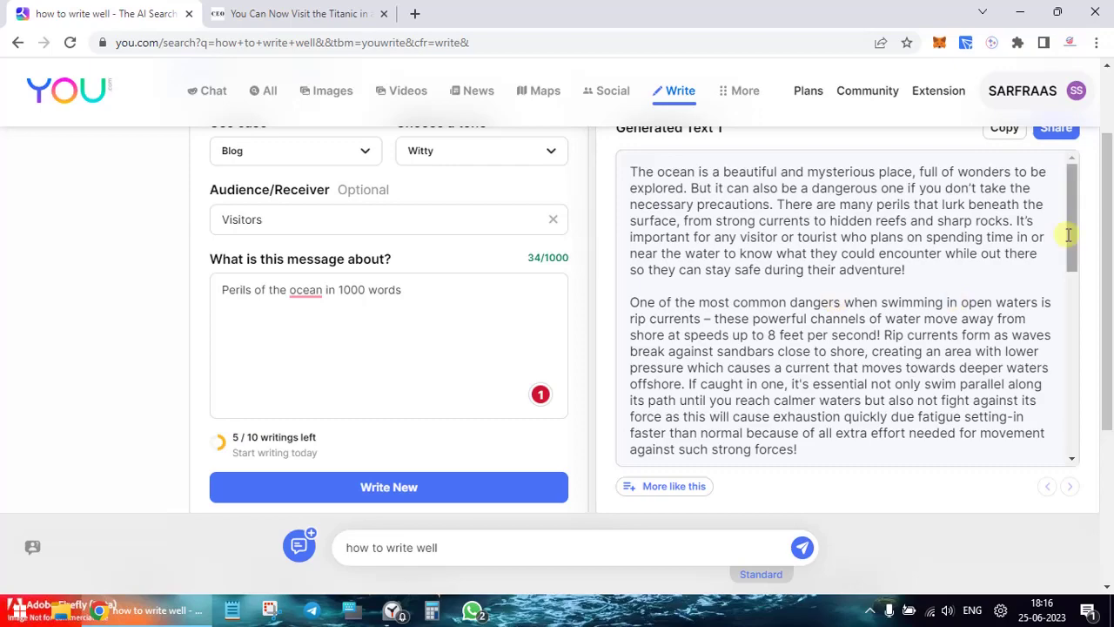
{"action": "left_click_drag", "start_coordinate": [1066, 234], "coordinate": [1078, 493]}
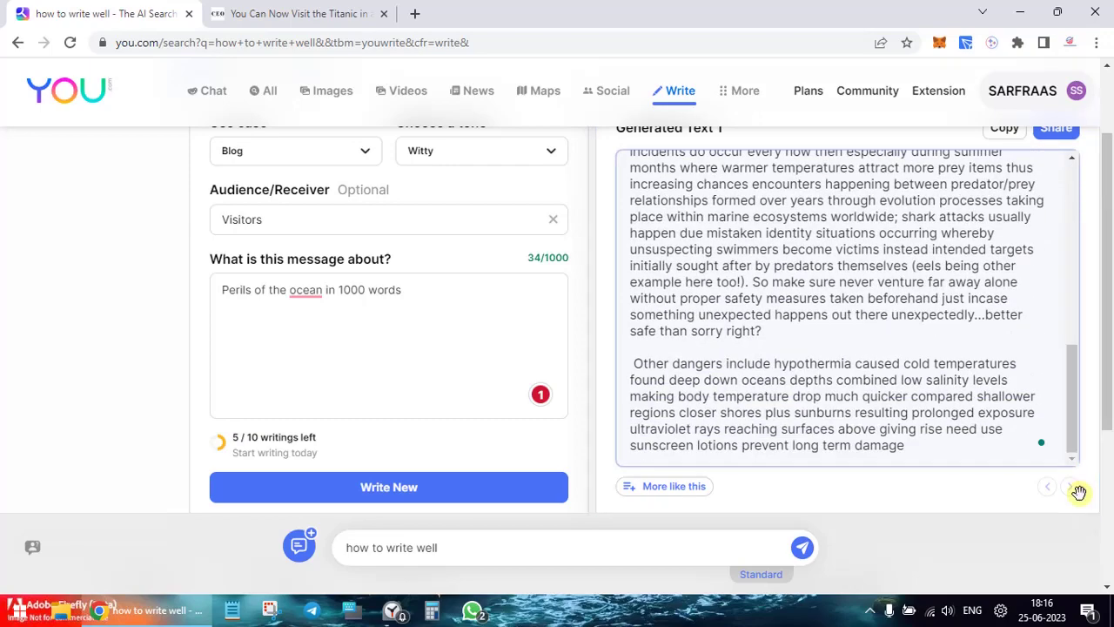
{"action": "scroll", "coordinate": [834, 400], "scroll_direction": "up", "scroll_amount": 12}
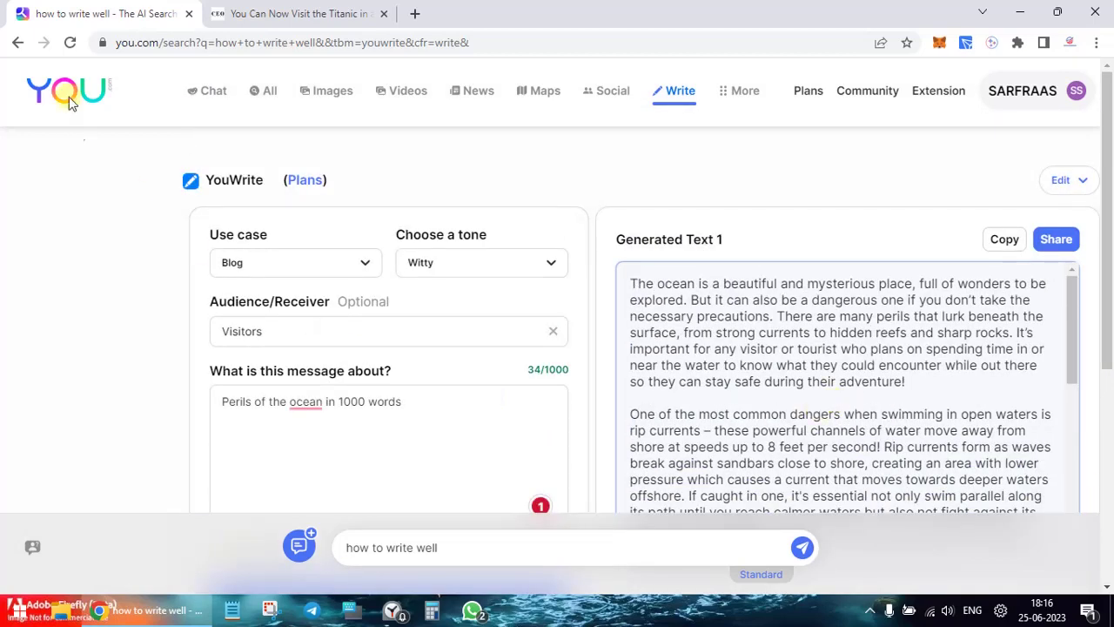
Step: Return to the you.com home page and open the YouImagine AI image generator
{"action": "left_click", "coordinate": [18, 43]}
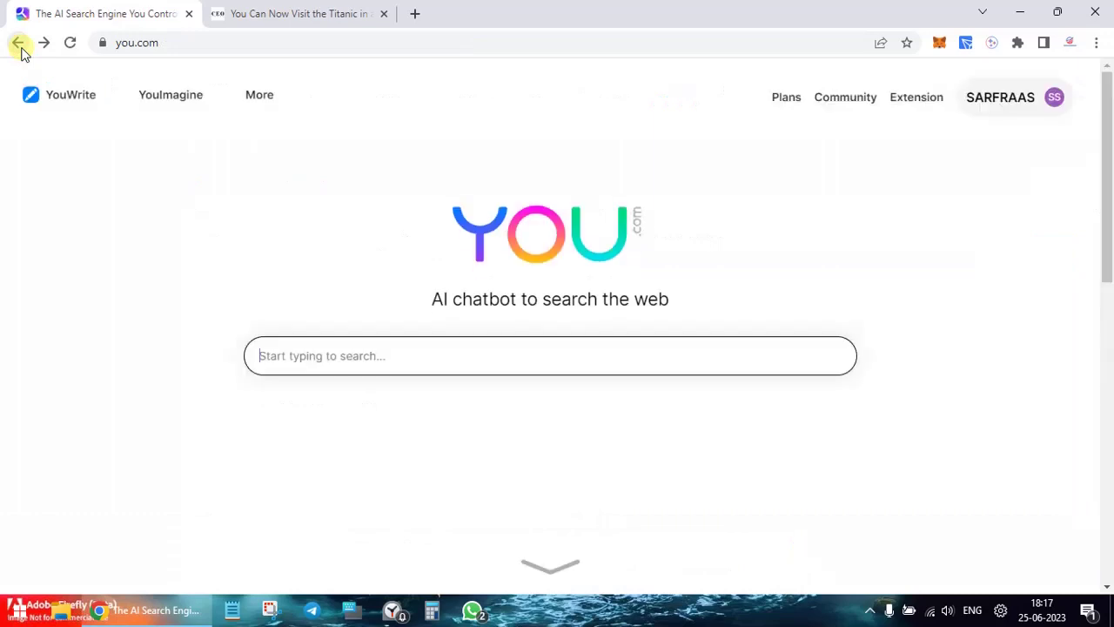
{"action": "mouse_move", "coordinate": [69, 99]}
{"action": "mouse_move", "coordinate": [120, 104]}
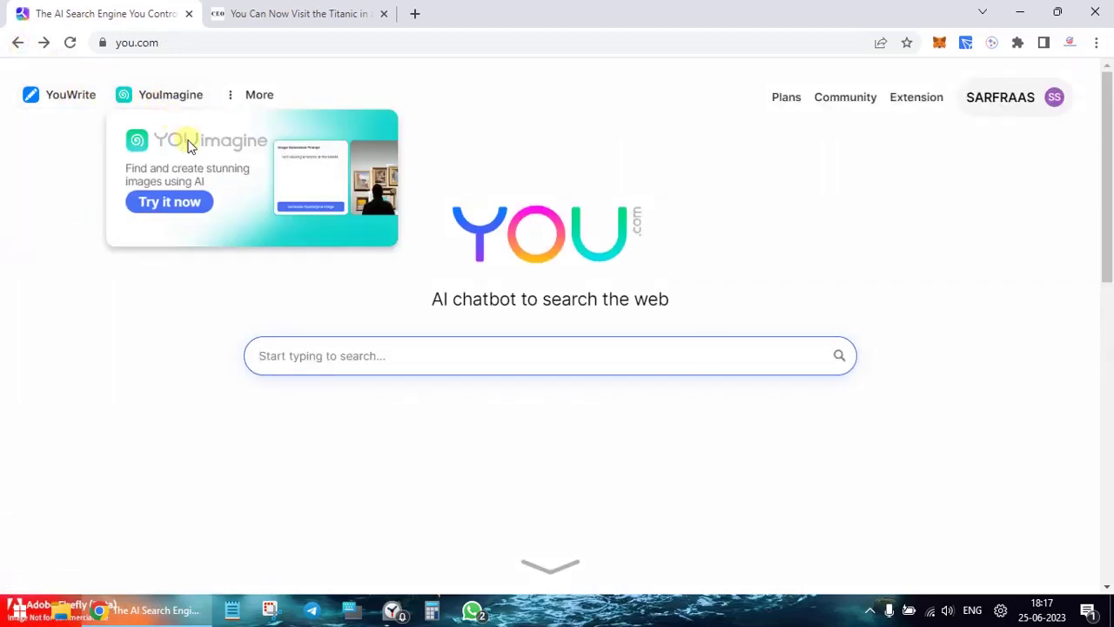
{"action": "left_click", "coordinate": [167, 213]}
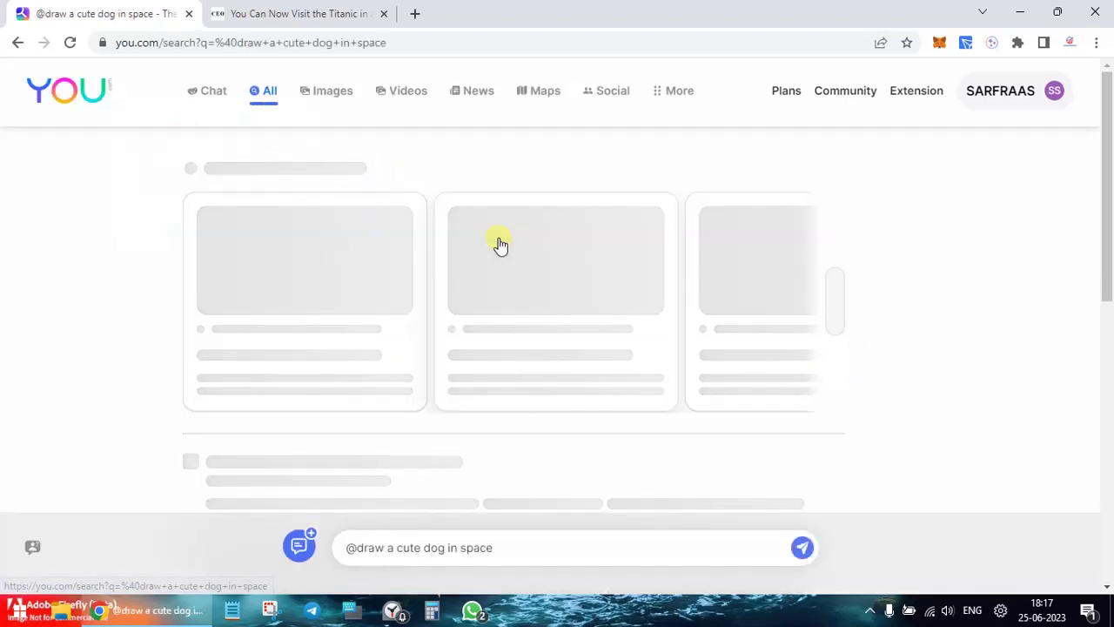
{"action": "scroll", "coordinate": [501, 244], "scroll_direction": "down", "scroll_amount": 2}
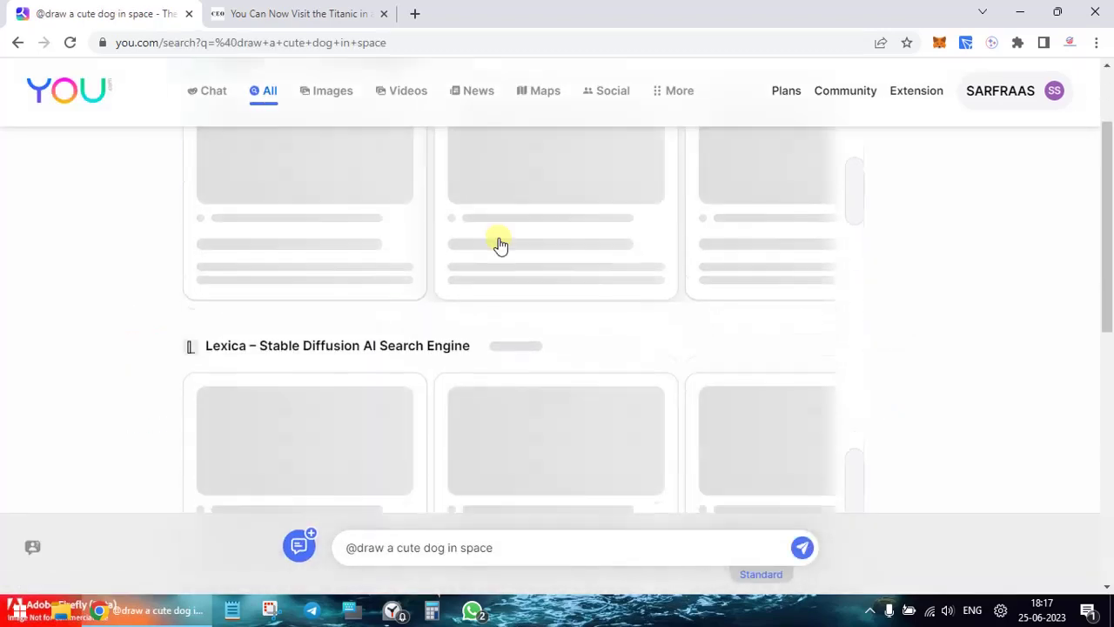
{"action": "scroll", "coordinate": [501, 245], "scroll_direction": "down", "scroll_amount": 2}
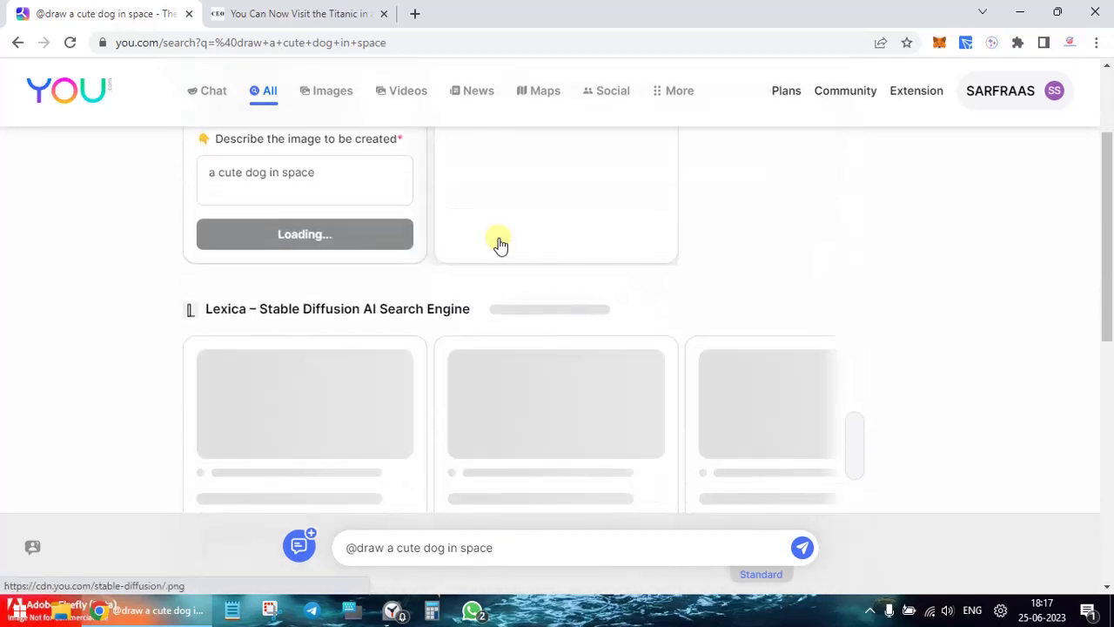
{"action": "scroll", "coordinate": [501, 245], "scroll_direction": "up", "scroll_amount": 2}
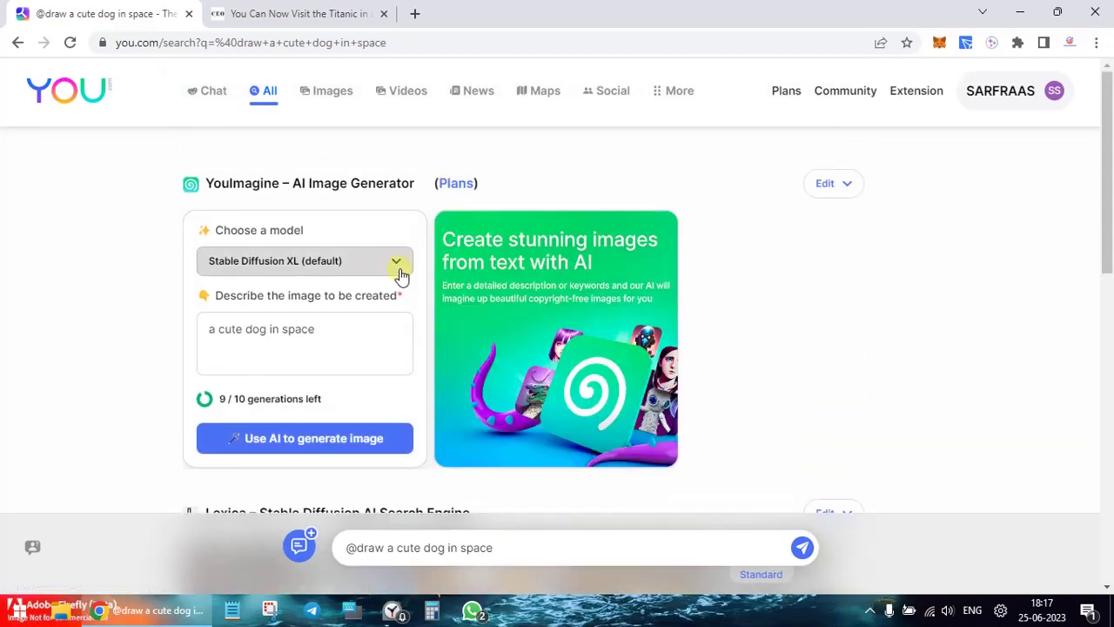
Step: Generate an image with the Anime model from the description "A suv car on a beach"
{"action": "left_click", "coordinate": [399, 266]}
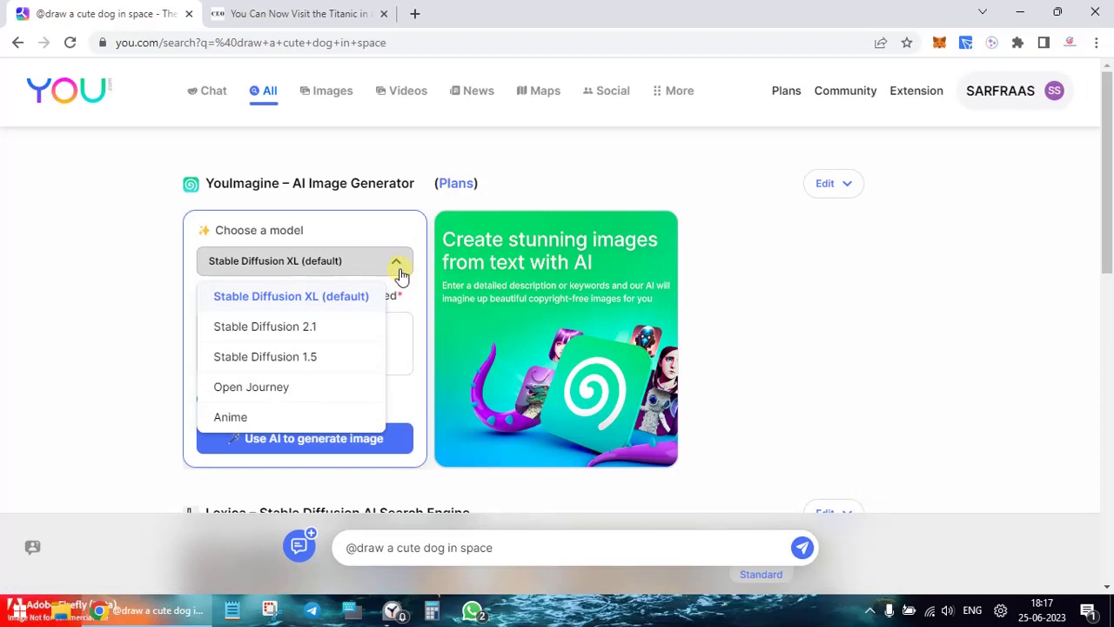
{"action": "left_click", "coordinate": [277, 417]}
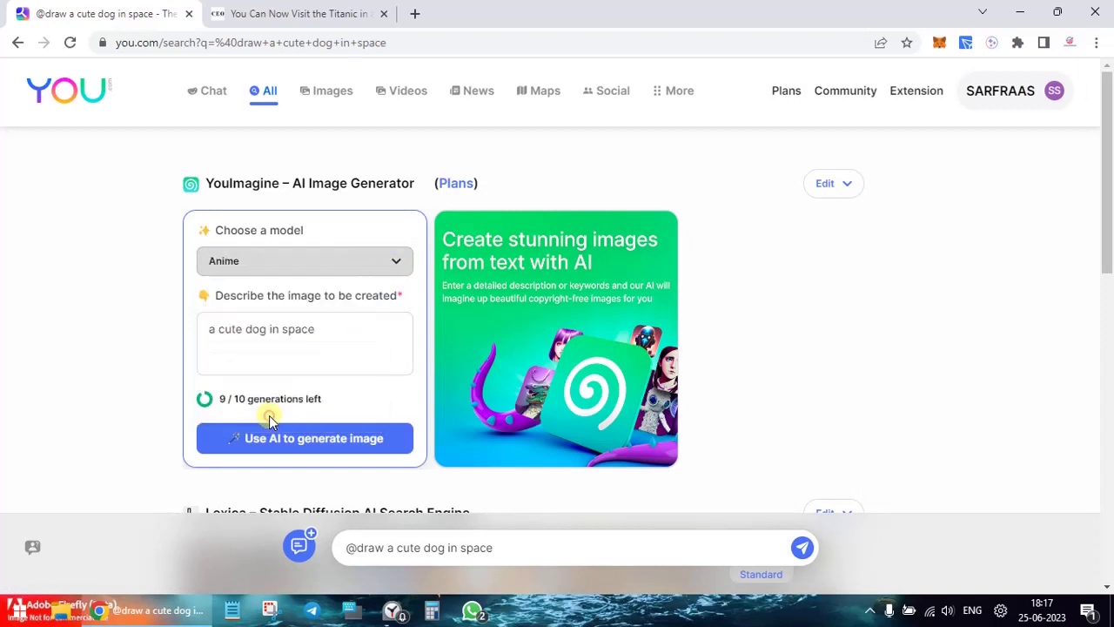
{"action": "triple_click", "coordinate": [349, 333]}
{"action": "key", "text": "BackSpace"}
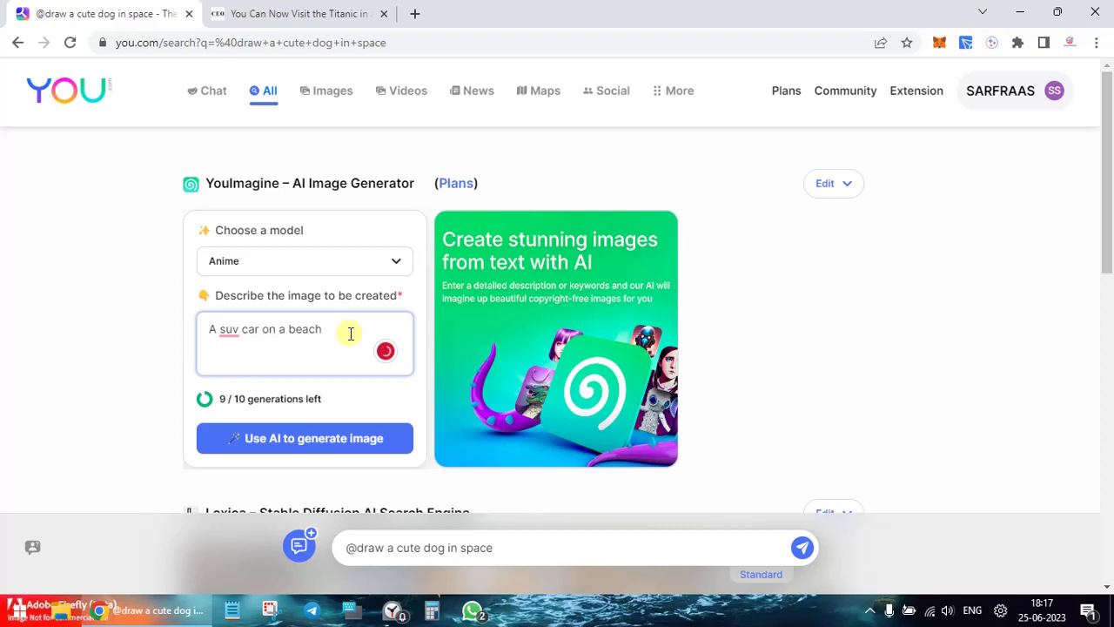
{"action": "left_click", "coordinate": [362, 440]}
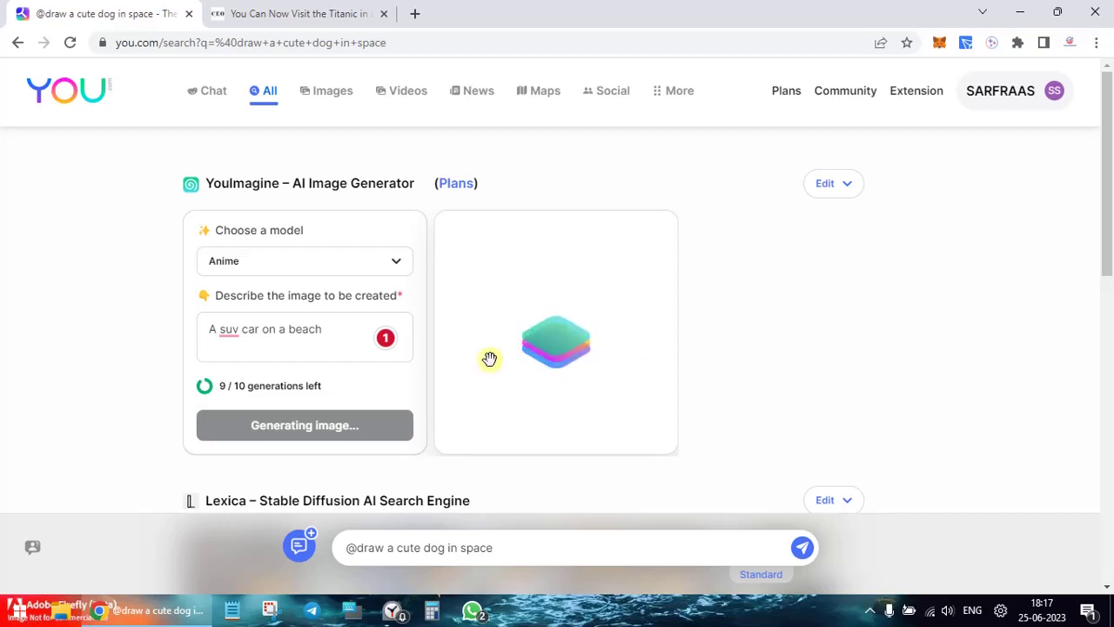
Step: Examine the generated SUV images and the Lexica dog-in-space results below them
{"action": "scroll", "coordinate": [476, 353], "scroll_direction": "down", "scroll_amount": 3}
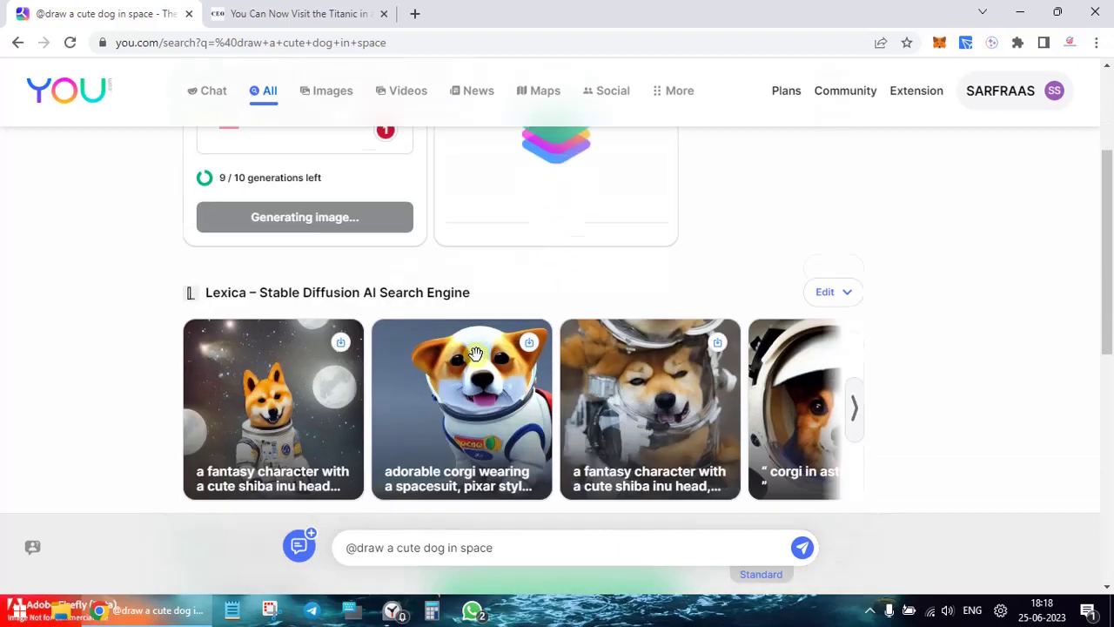
{"action": "scroll", "coordinate": [475, 353], "scroll_direction": "up", "scroll_amount": 3}
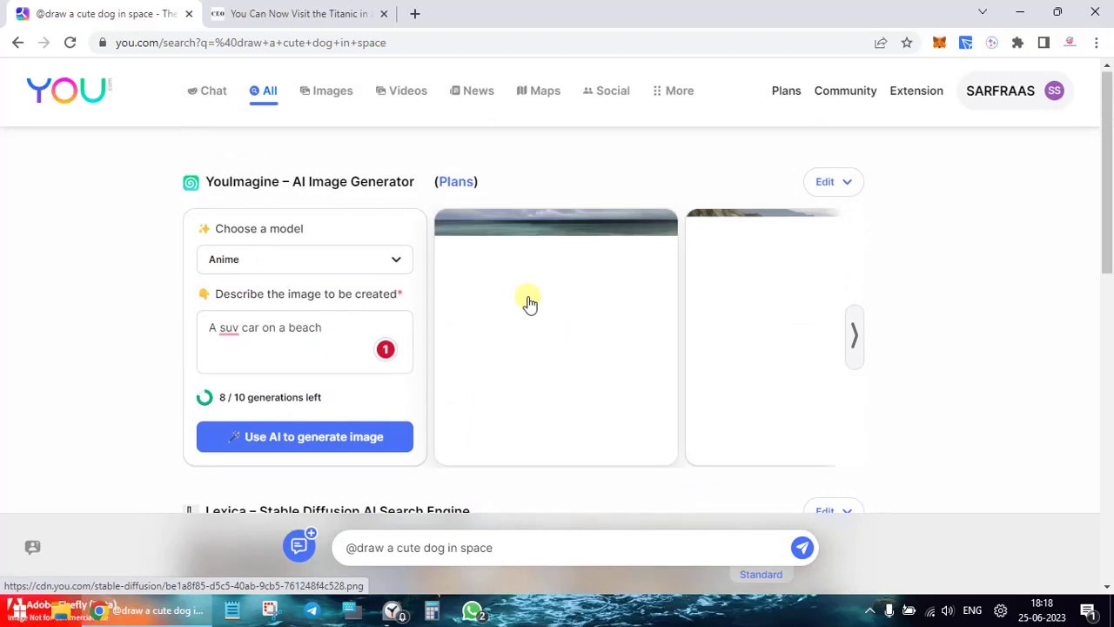
{"action": "scroll", "coordinate": [530, 303], "scroll_direction": "down", "scroll_amount": 2}
{"action": "scroll", "coordinate": [530, 302], "scroll_direction": "down", "scroll_amount": 2}
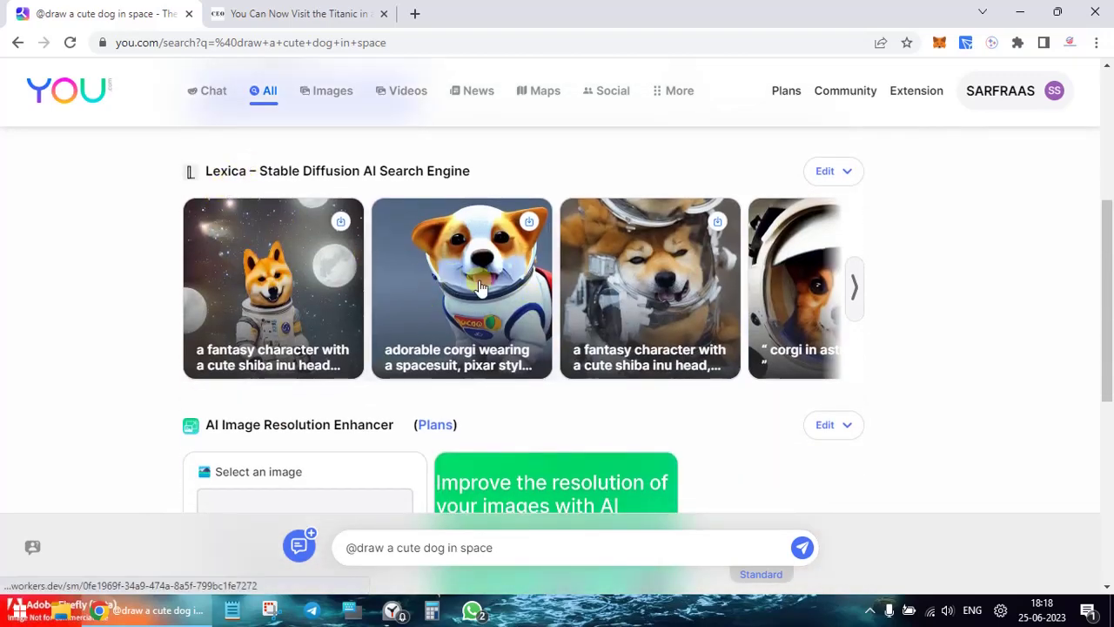
{"action": "scroll", "coordinate": [599, 262], "scroll_direction": "up", "scroll_amount": 2}
{"action": "scroll", "coordinate": [599, 263], "scroll_direction": "up", "scroll_amount": 2}
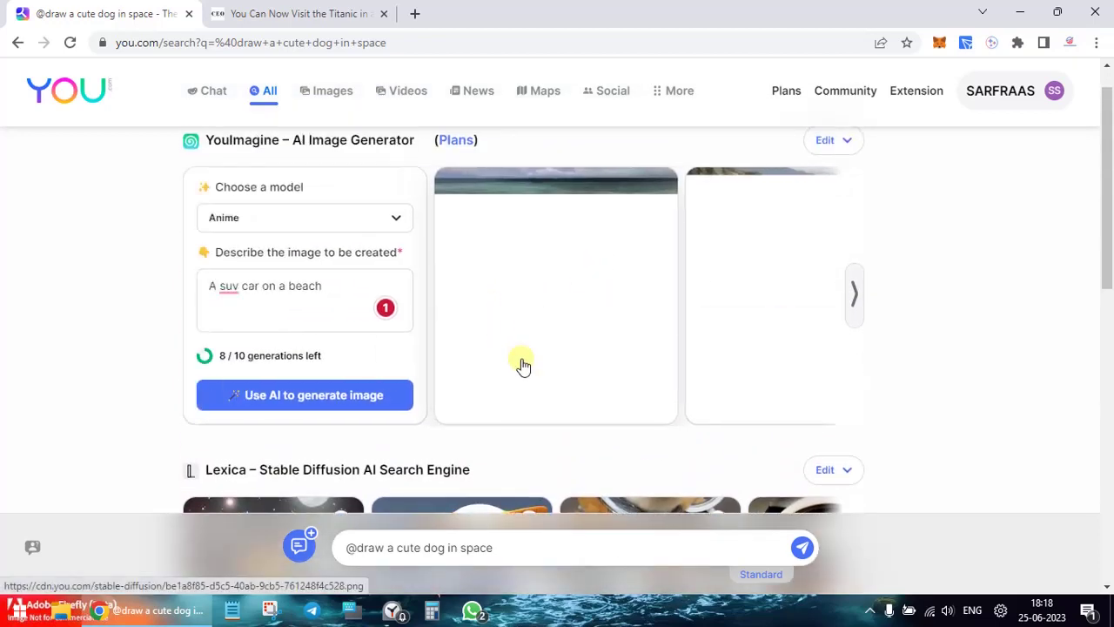
{"action": "scroll", "coordinate": [461, 341], "scroll_direction": "down", "scroll_amount": 2}
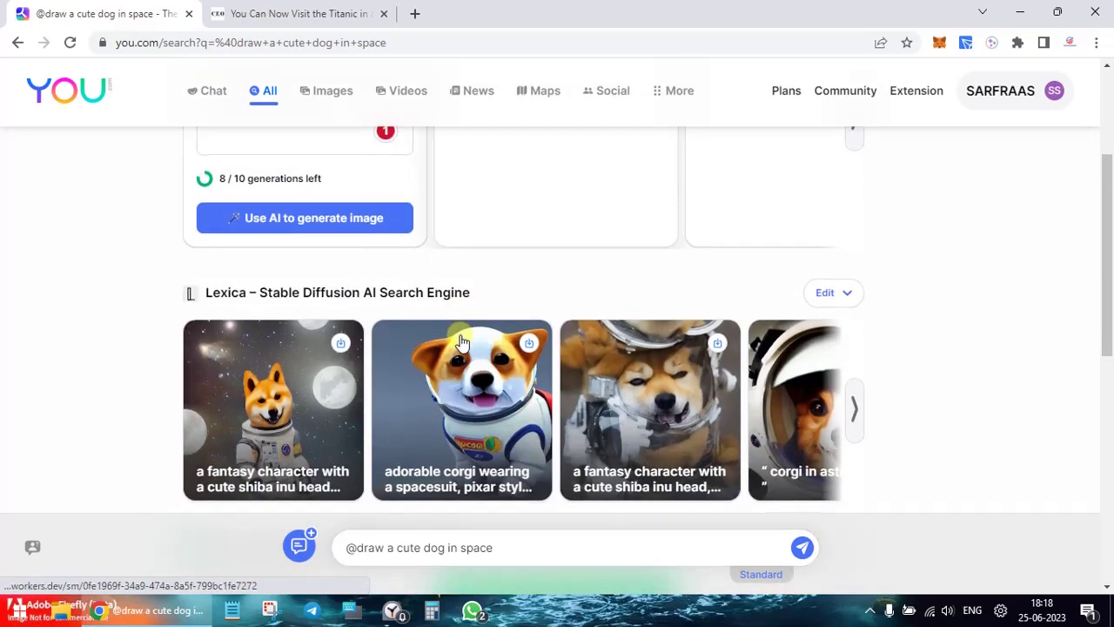
{"action": "scroll", "coordinate": [460, 340], "scroll_direction": "up", "scroll_amount": 3}
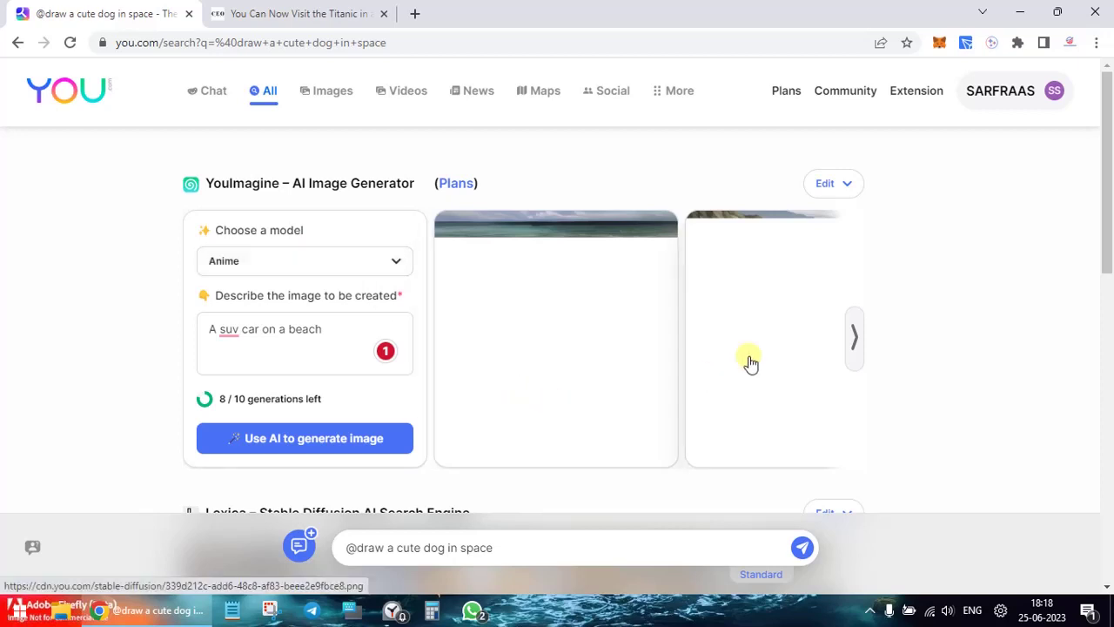
Step: Download two copies of the first generated image of the SUV on the beach
{"action": "left_click", "coordinate": [577, 303]}
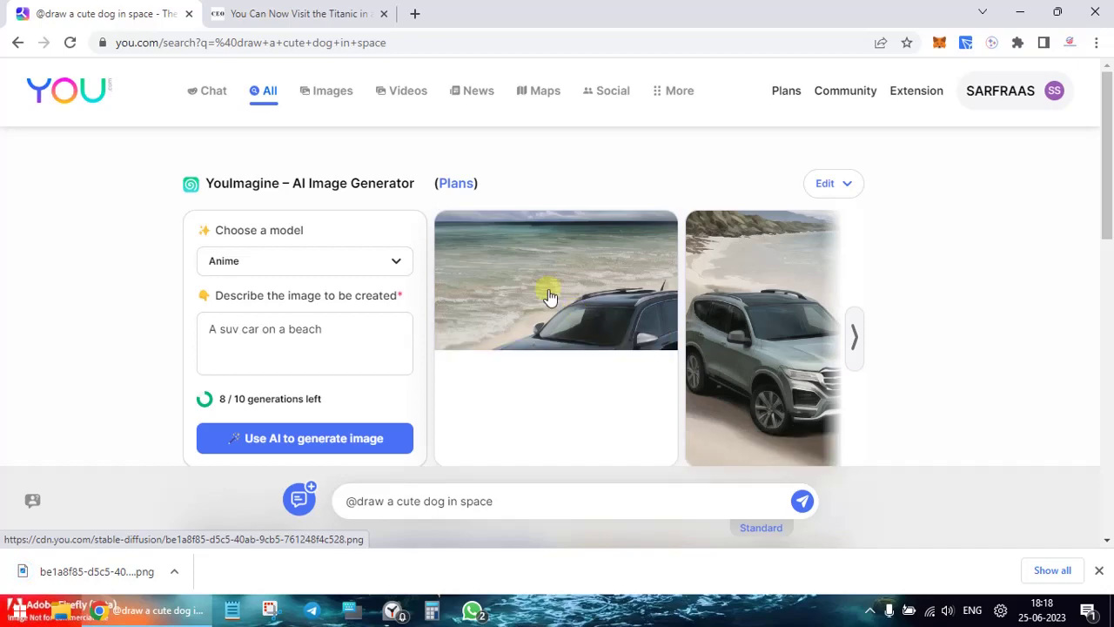
{"action": "scroll", "coordinate": [550, 296], "scroll_direction": "down", "scroll_amount": 2}
{"action": "scroll", "coordinate": [550, 296], "scroll_direction": "down", "scroll_amount": 2}
{"action": "scroll", "coordinate": [548, 293], "scroll_direction": "up", "scroll_amount": 3}
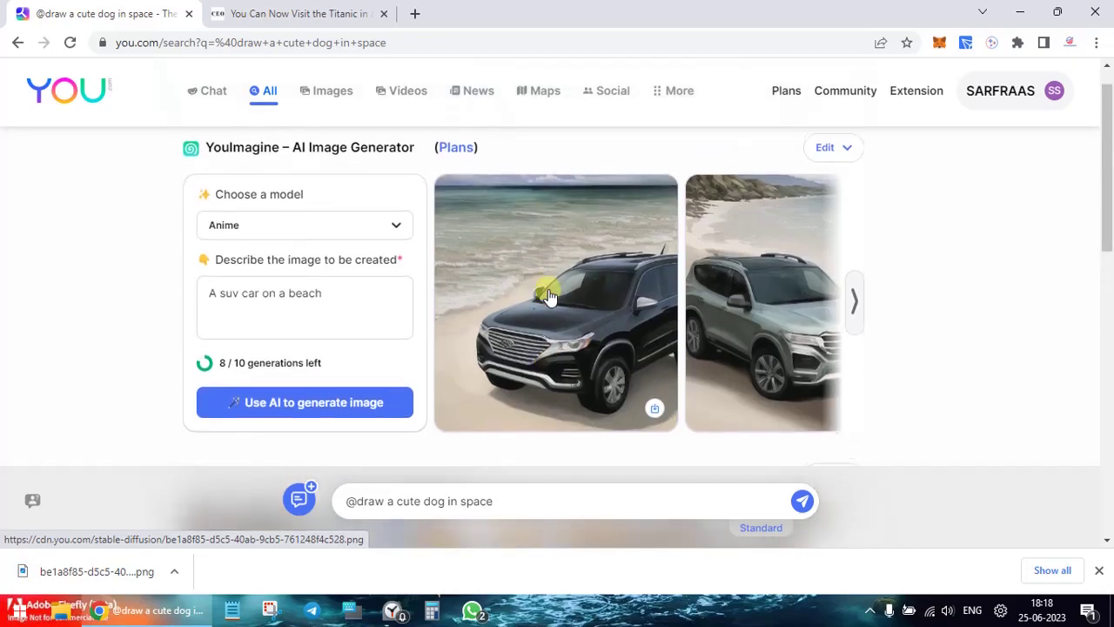
{"action": "left_click", "coordinate": [548, 296]}
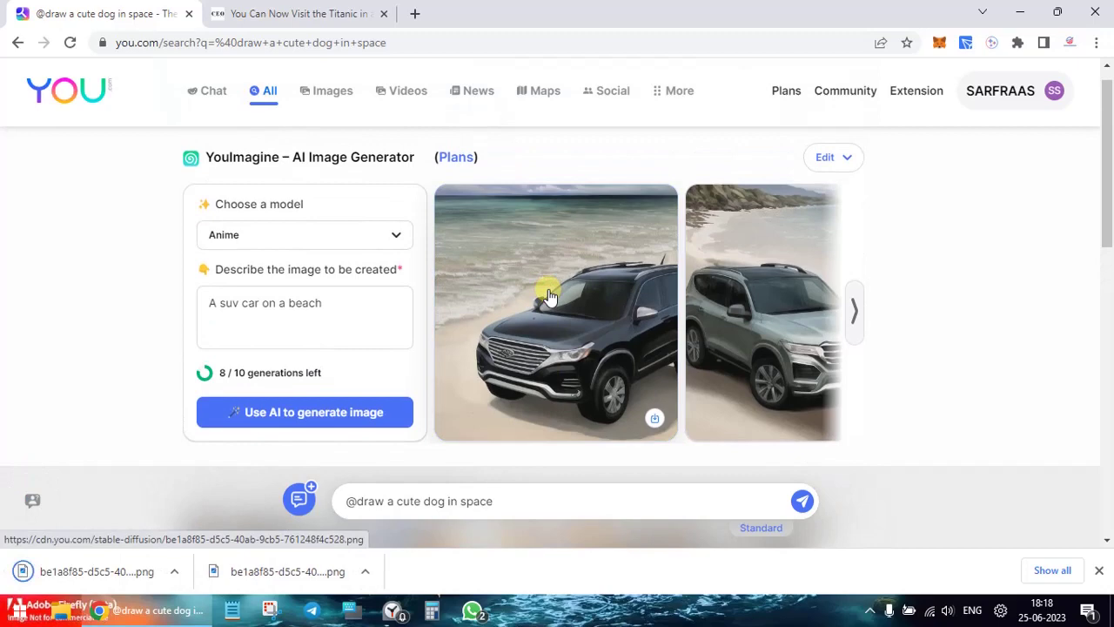
Step: View the downloaded copy of the first SUV image, and close the viewer
{"action": "left_click", "coordinate": [173, 571]}
{"action": "left_click", "coordinate": [212, 464]}
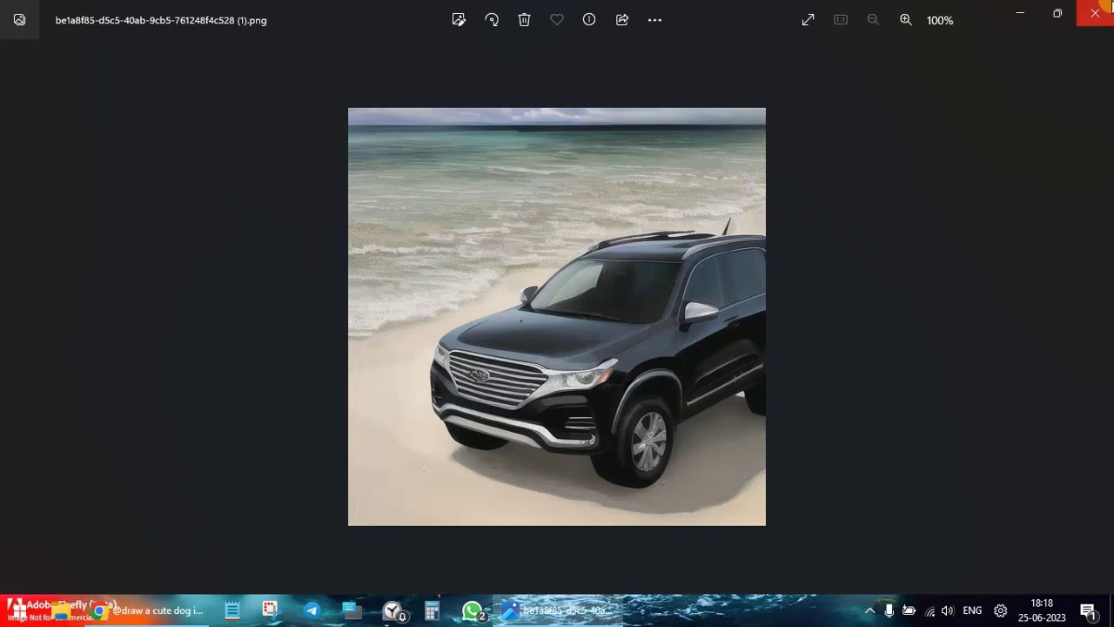
{"action": "left_click", "coordinate": [1107, 8]}
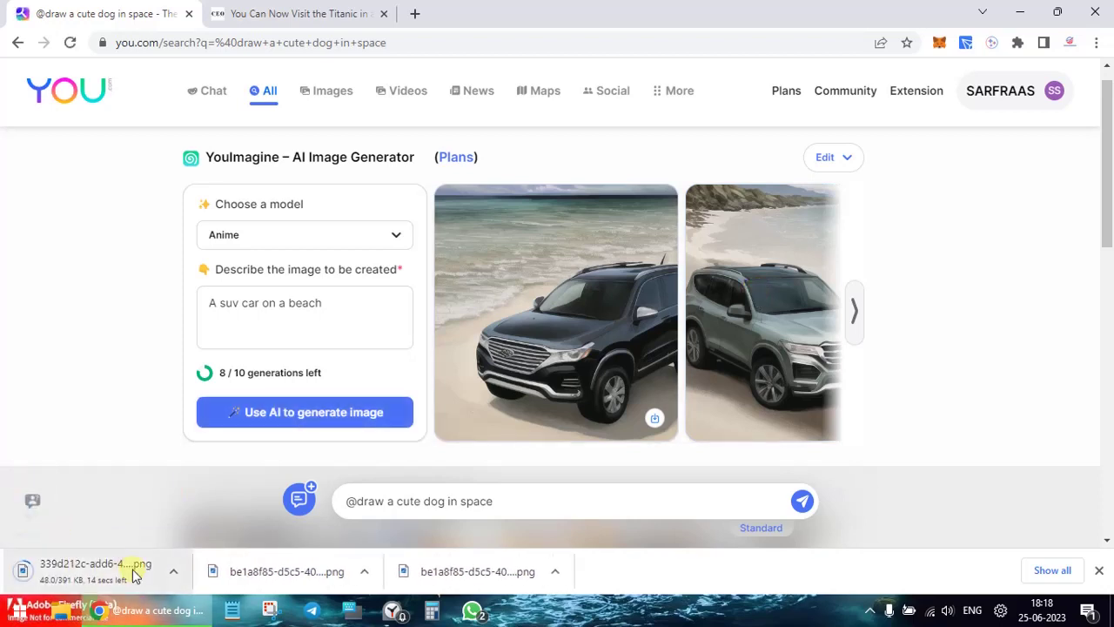
Step: Check the newest image download's options and look through the Lexica results and AI Image Resolution Enhancer below the generated images
{"action": "left_click", "coordinate": [173, 571]}
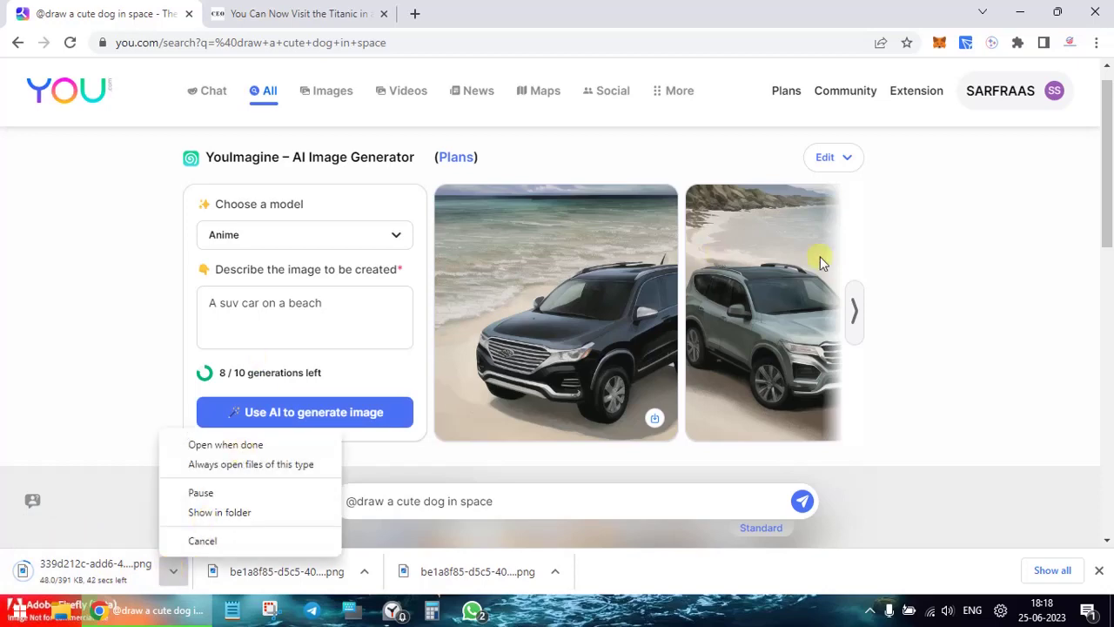
{"action": "left_click", "coordinate": [906, 263]}
{"action": "scroll", "coordinate": [905, 266], "scroll_direction": "down", "scroll_amount": 1}
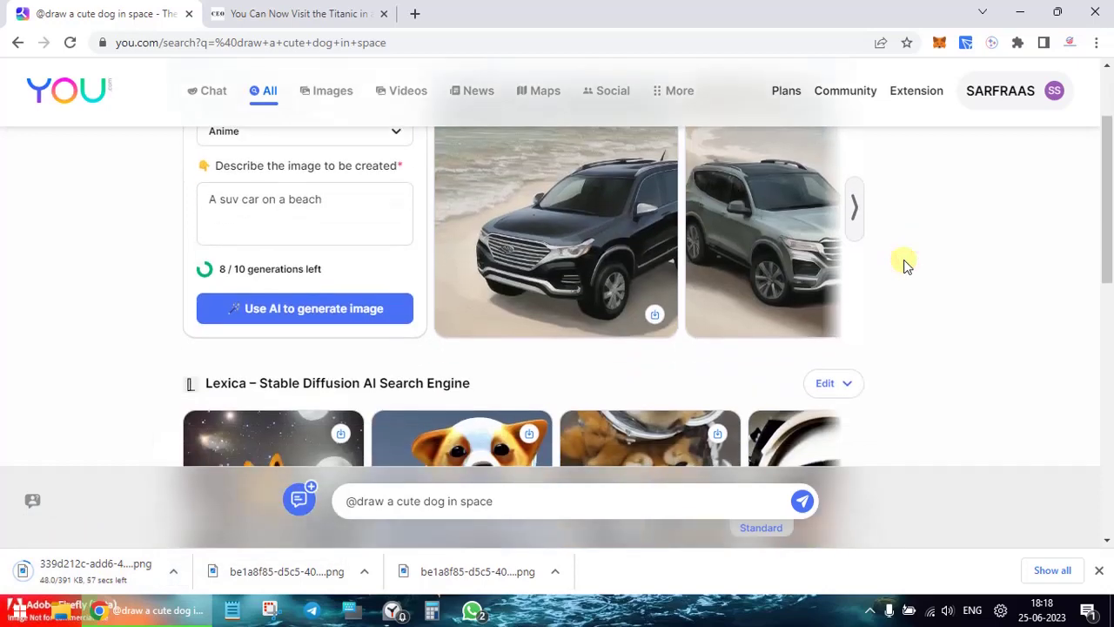
{"action": "scroll", "coordinate": [905, 265], "scroll_direction": "down", "scroll_amount": 9}
{"action": "scroll", "coordinate": [905, 265], "scroll_direction": "up", "scroll_amount": 5}
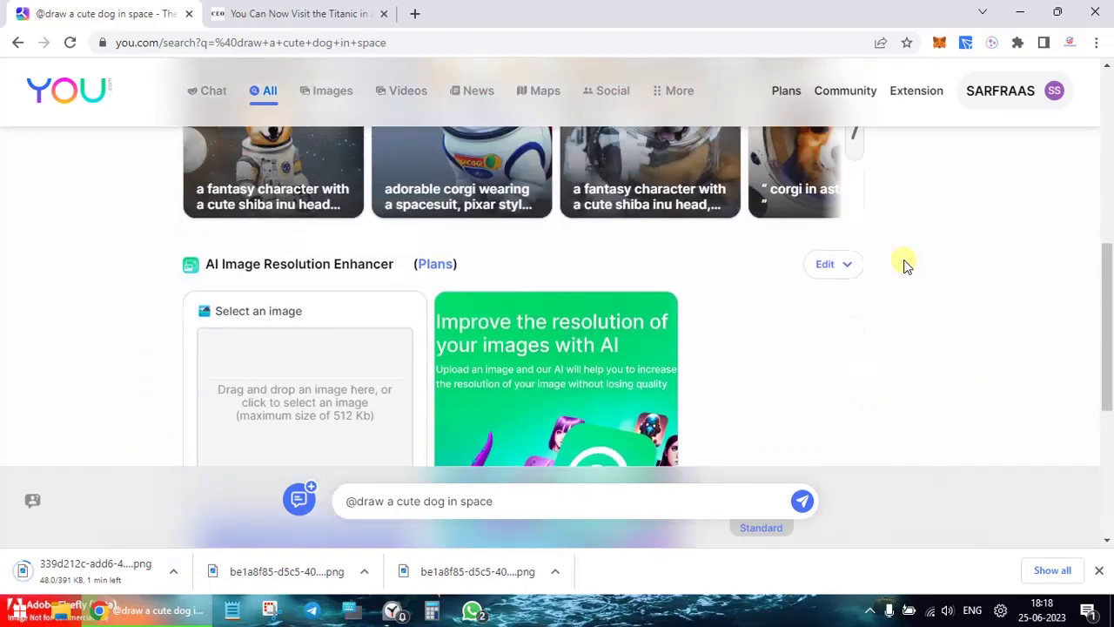
{"action": "scroll", "coordinate": [905, 266], "scroll_direction": "up", "scroll_amount": 5}
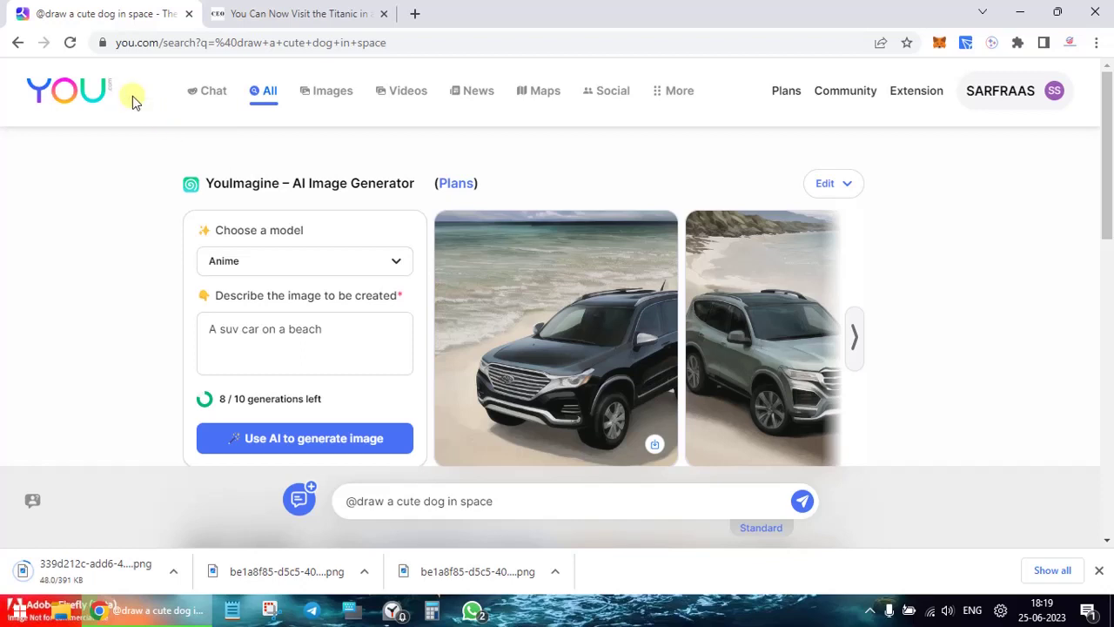
Step: Browse the Images, Videos, News and Social results for the dog-in-space search
{"action": "left_click", "coordinate": [341, 97]}
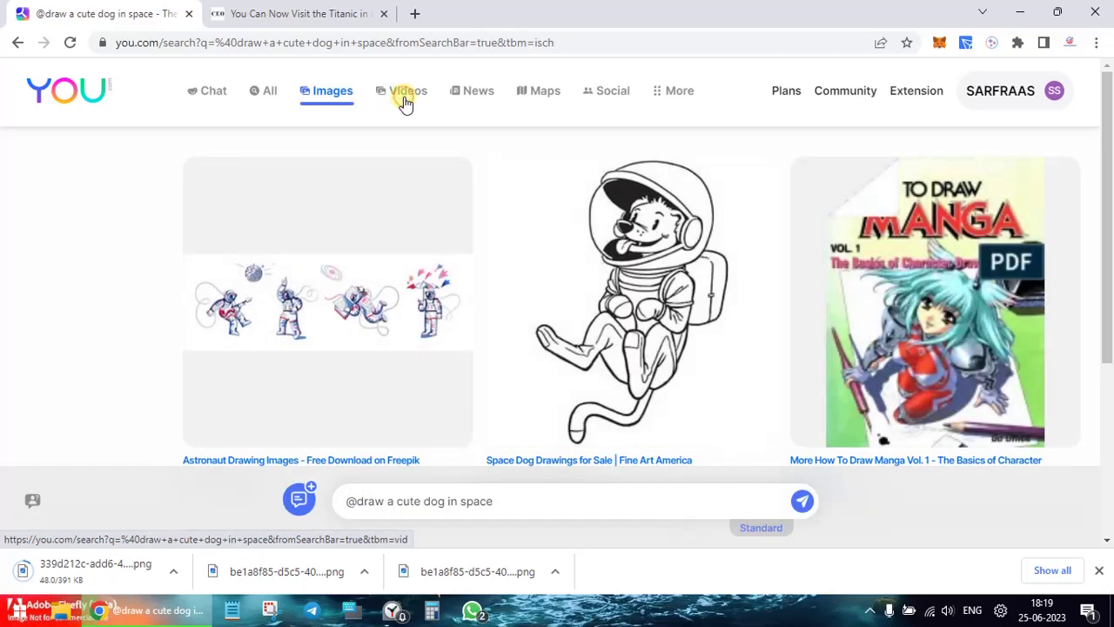
{"action": "left_click", "coordinate": [406, 102]}
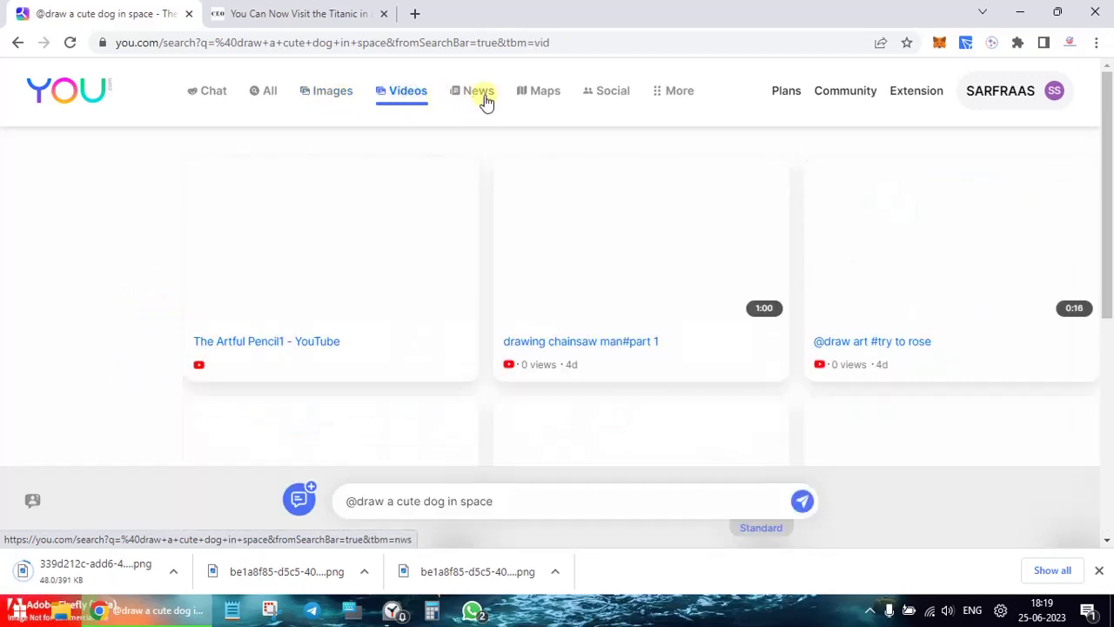
{"action": "left_click", "coordinate": [485, 102]}
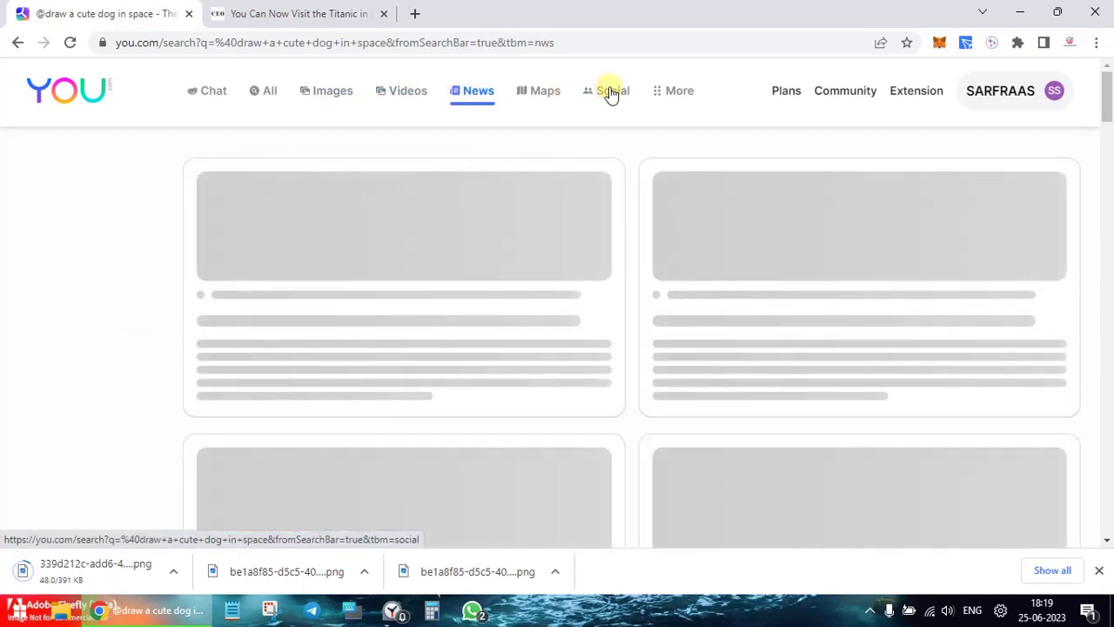
{"action": "left_click", "coordinate": [611, 92]}
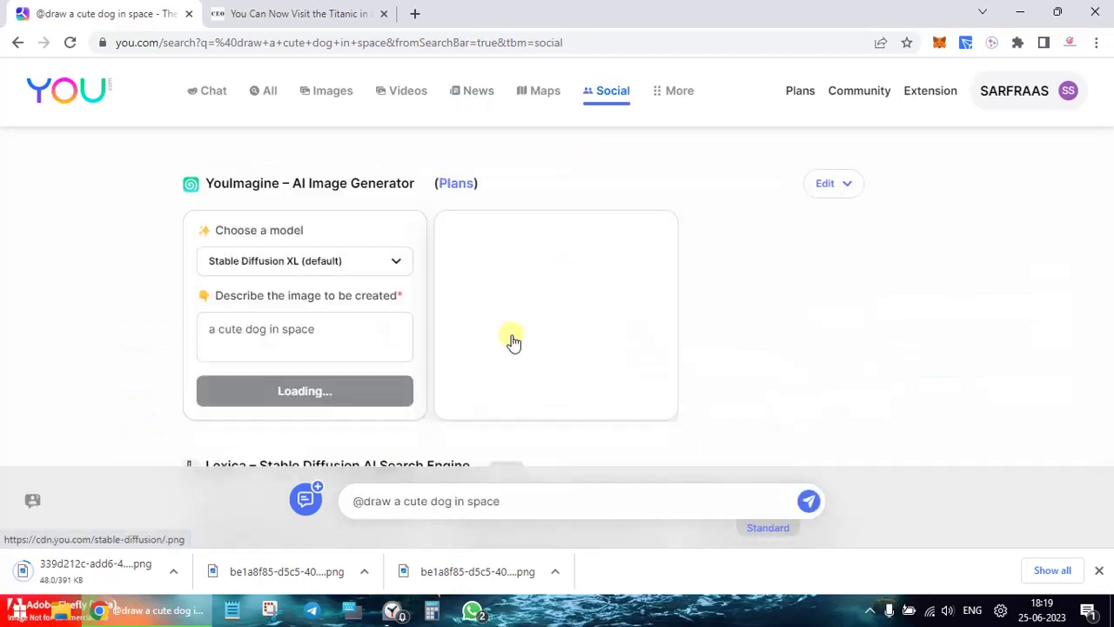
{"action": "scroll", "coordinate": [514, 342], "scroll_direction": "down", "scroll_amount": 3}
{"action": "scroll", "coordinate": [514, 342], "scroll_direction": "down", "scroll_amount": 5}
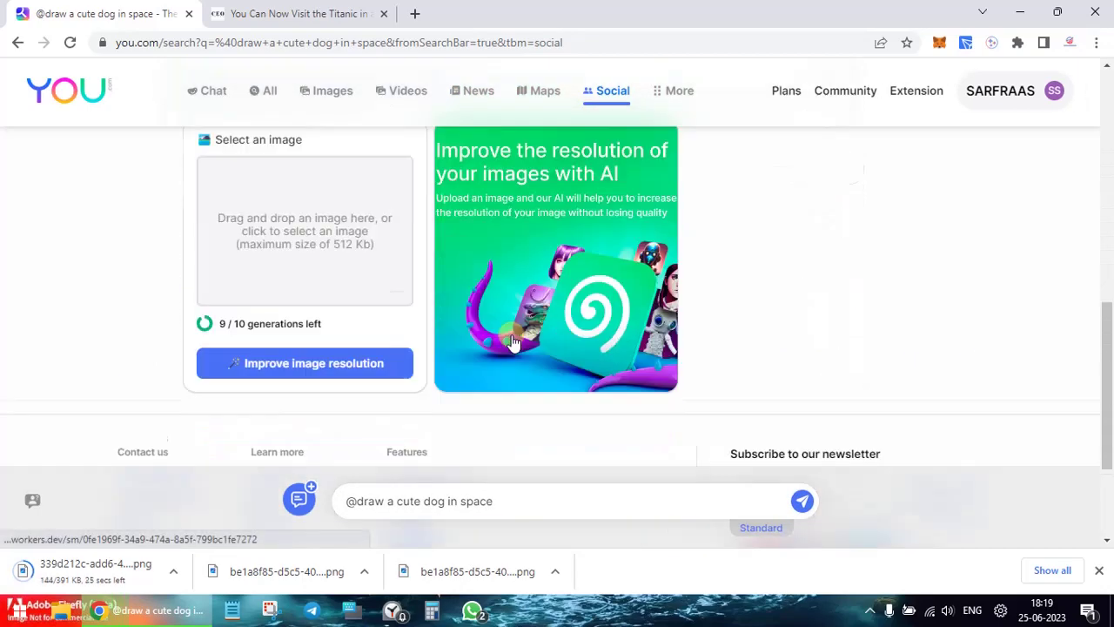
{"action": "scroll", "coordinate": [513, 342], "scroll_direction": "up", "scroll_amount": 10}
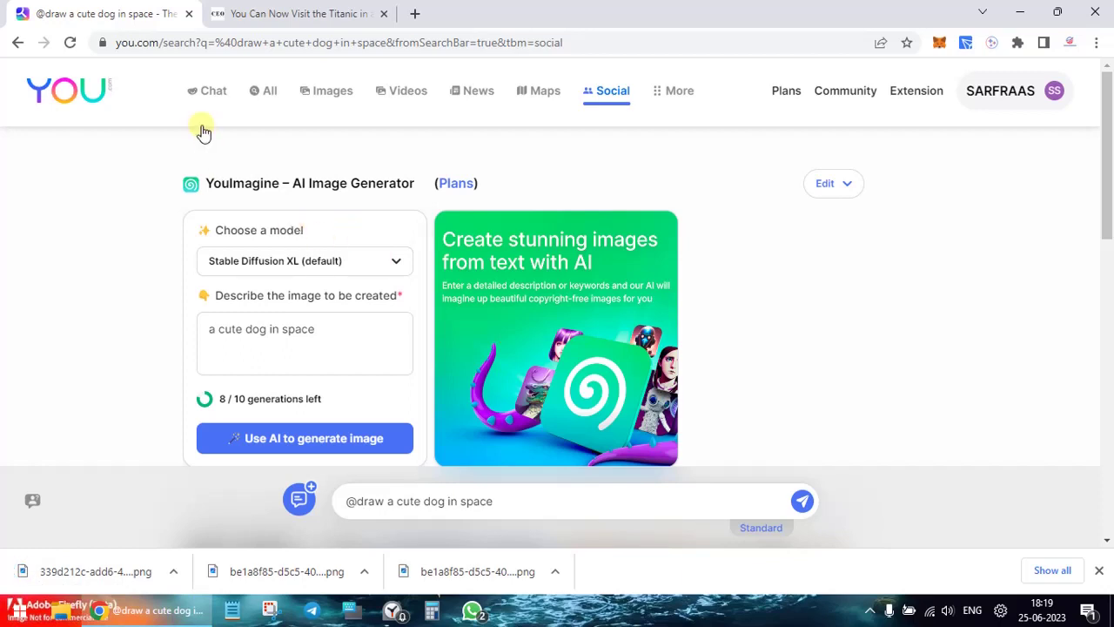
Step: Return to the you.com home page and look over its feature overview and footer links
{"action": "left_click", "coordinate": [98, 94]}
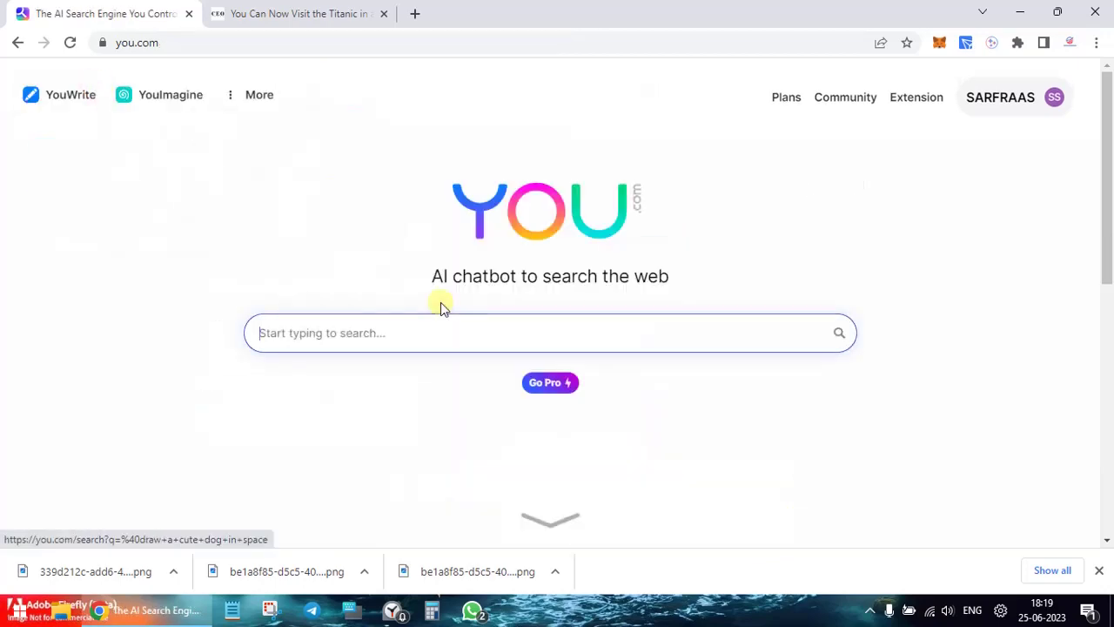
{"action": "scroll", "coordinate": [594, 338], "scroll_direction": "down", "scroll_amount": 7}
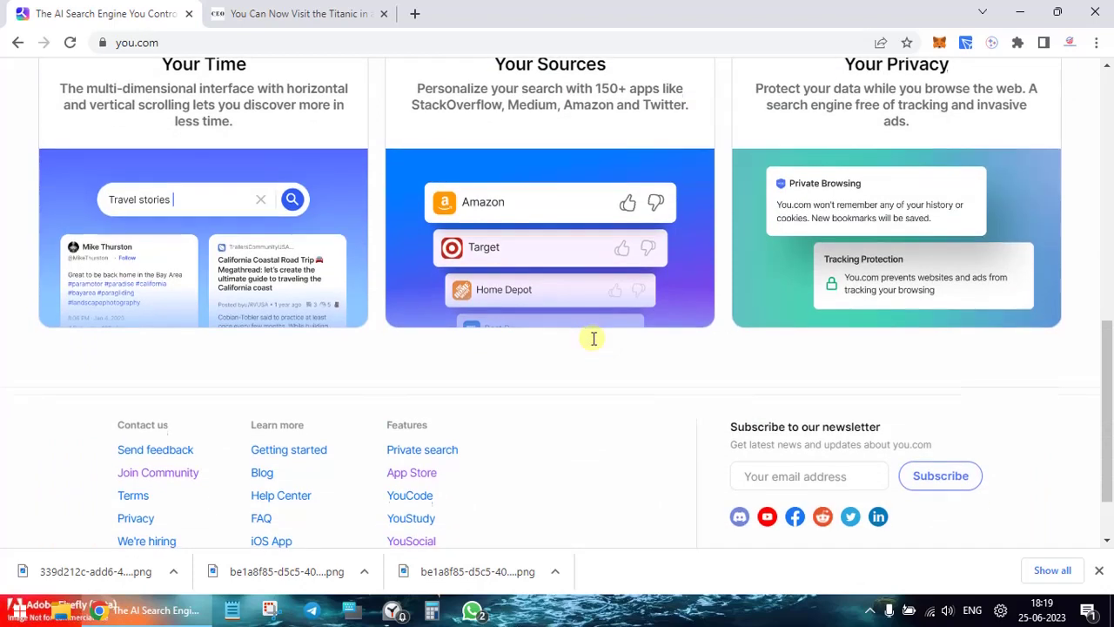
{"action": "scroll", "coordinate": [594, 337], "scroll_direction": "up", "scroll_amount": 2}
{"action": "scroll", "coordinate": [594, 337], "scroll_direction": "down", "scroll_amount": 3}
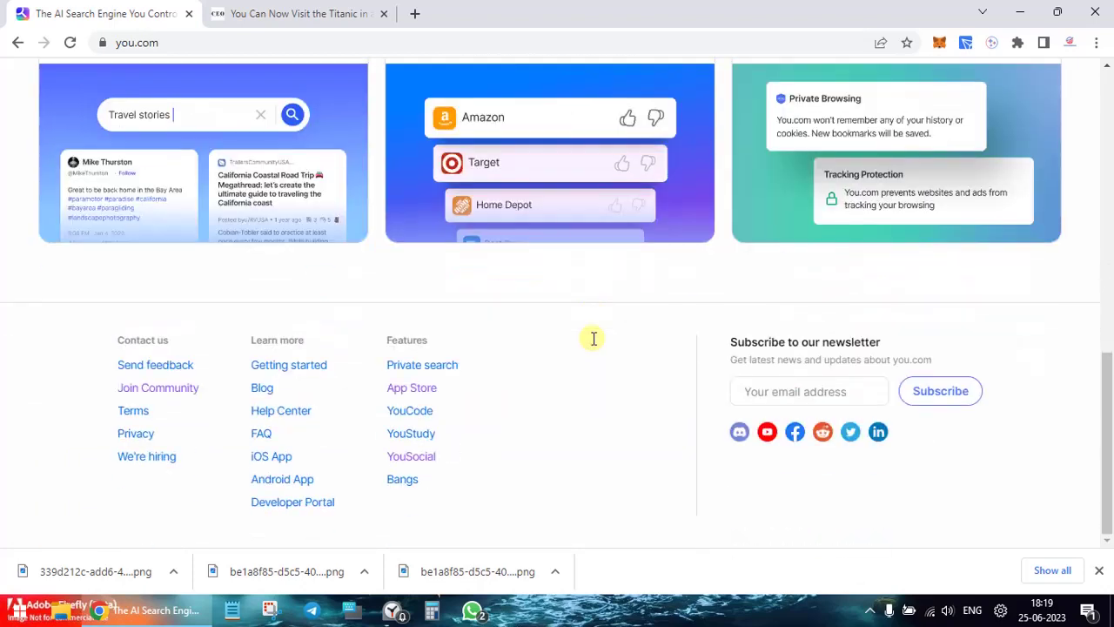
{"action": "scroll", "coordinate": [449, 332], "scroll_direction": "up", "scroll_amount": 8}
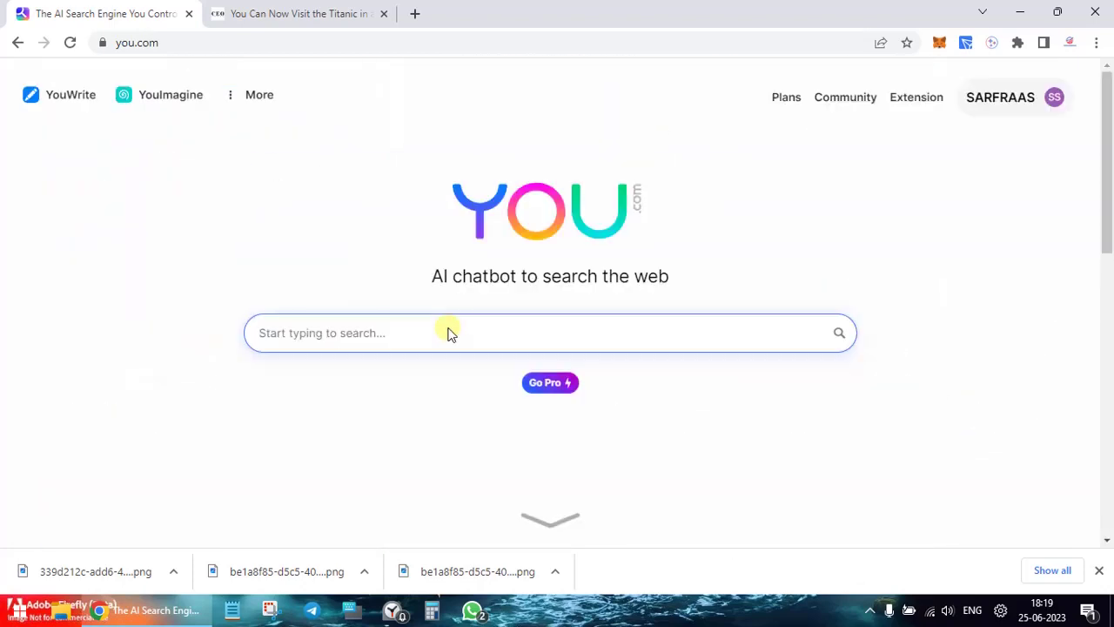
Step: Compare the features of the Free and monthly YouPro plans on the Plans page, and return to the home page
{"action": "left_click", "coordinate": [786, 99]}
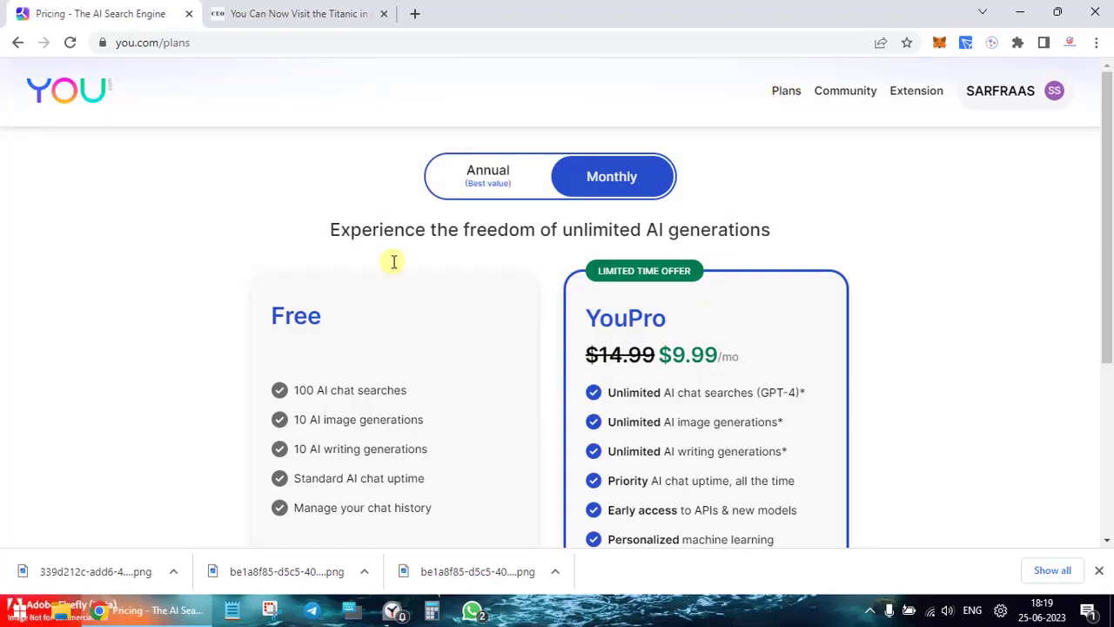
{"action": "scroll", "coordinate": [393, 258], "scroll_direction": "down", "scroll_amount": 3}
{"action": "scroll", "coordinate": [391, 261], "scroll_direction": "up", "scroll_amount": 2}
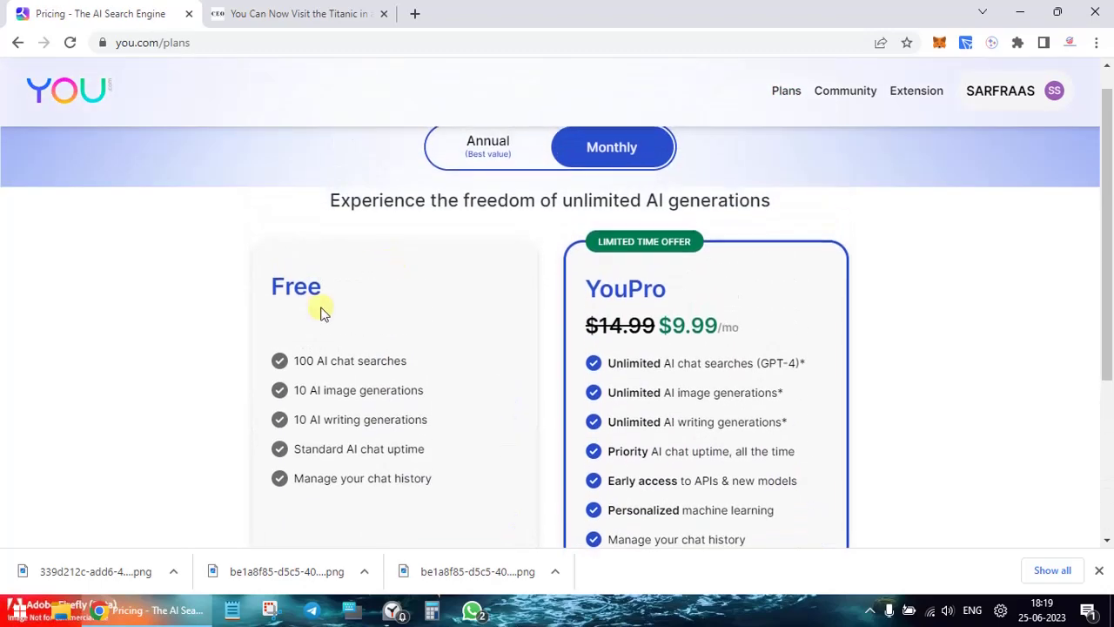
{"action": "scroll", "coordinate": [370, 364], "scroll_direction": "down", "scroll_amount": 2}
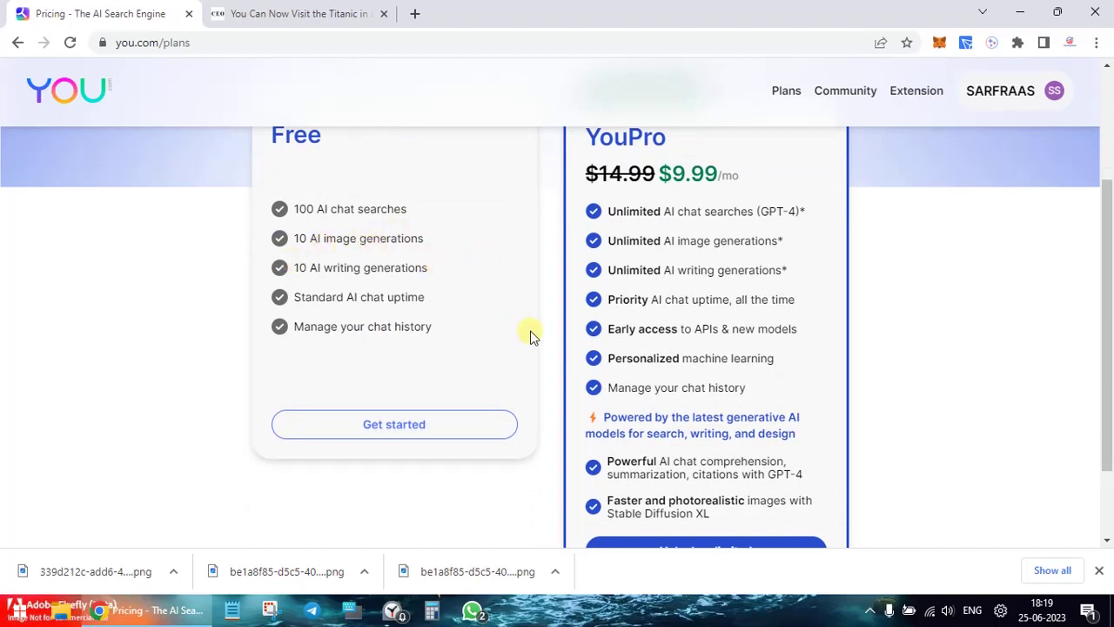
{"action": "scroll", "coordinate": [714, 340], "scroll_direction": "up", "scroll_amount": 2}
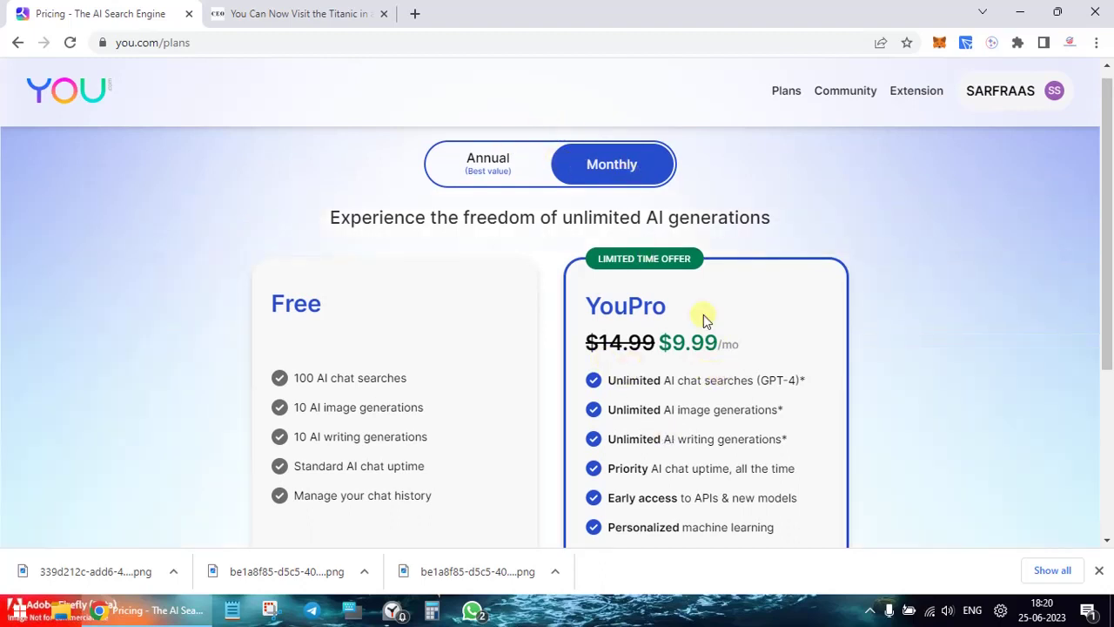
{"action": "scroll", "coordinate": [703, 319], "scroll_direction": "down", "scroll_amount": 3}
{"action": "scroll", "coordinate": [703, 319], "scroll_direction": "up", "scroll_amount": 1}
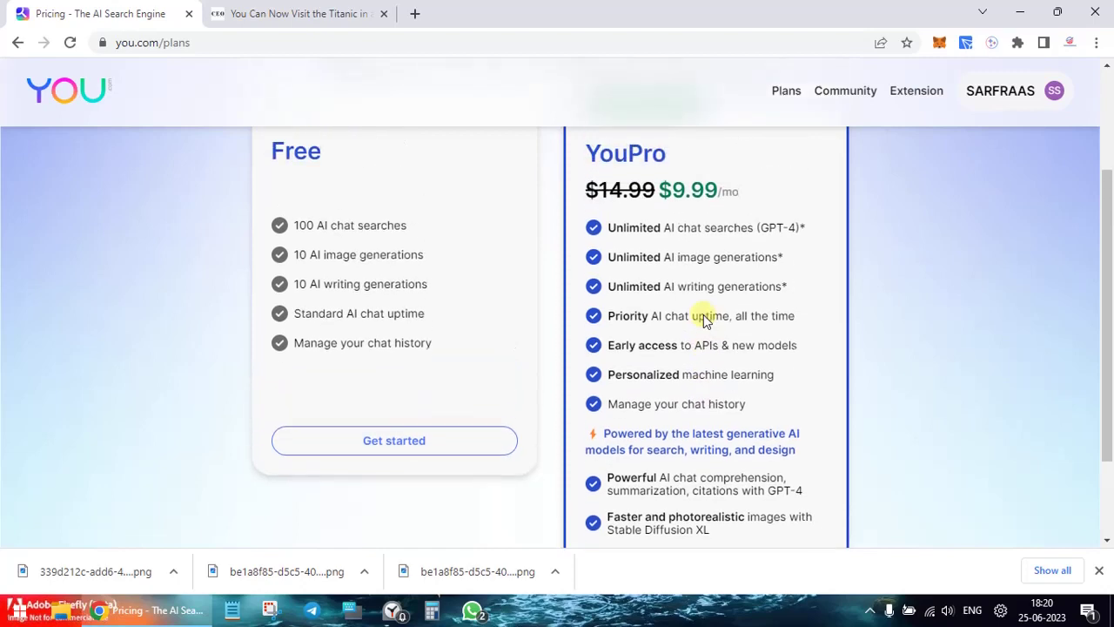
{"action": "scroll", "coordinate": [679, 324], "scroll_direction": "down", "scroll_amount": 2}
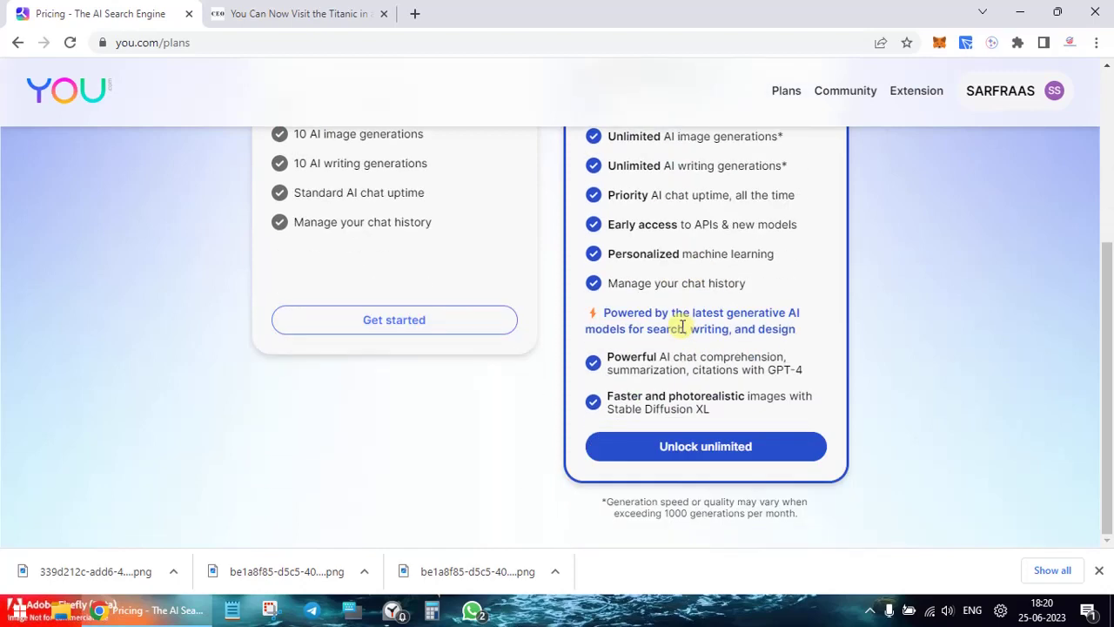
{"action": "scroll", "coordinate": [323, 283], "scroll_direction": "up", "scroll_amount": 3}
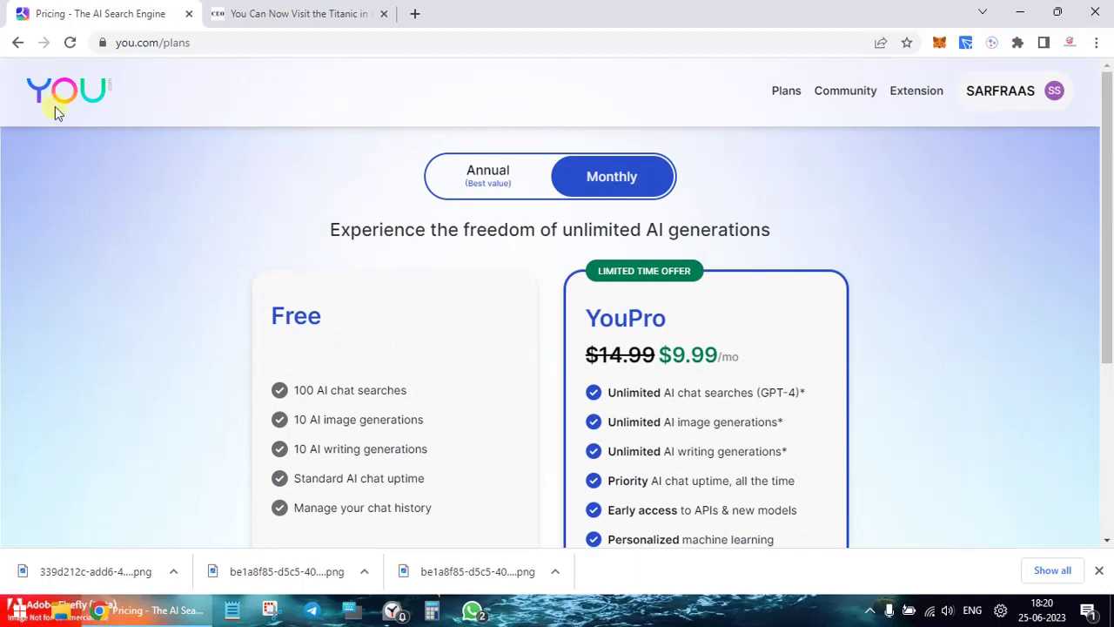
{"action": "left_click", "coordinate": [94, 88]}
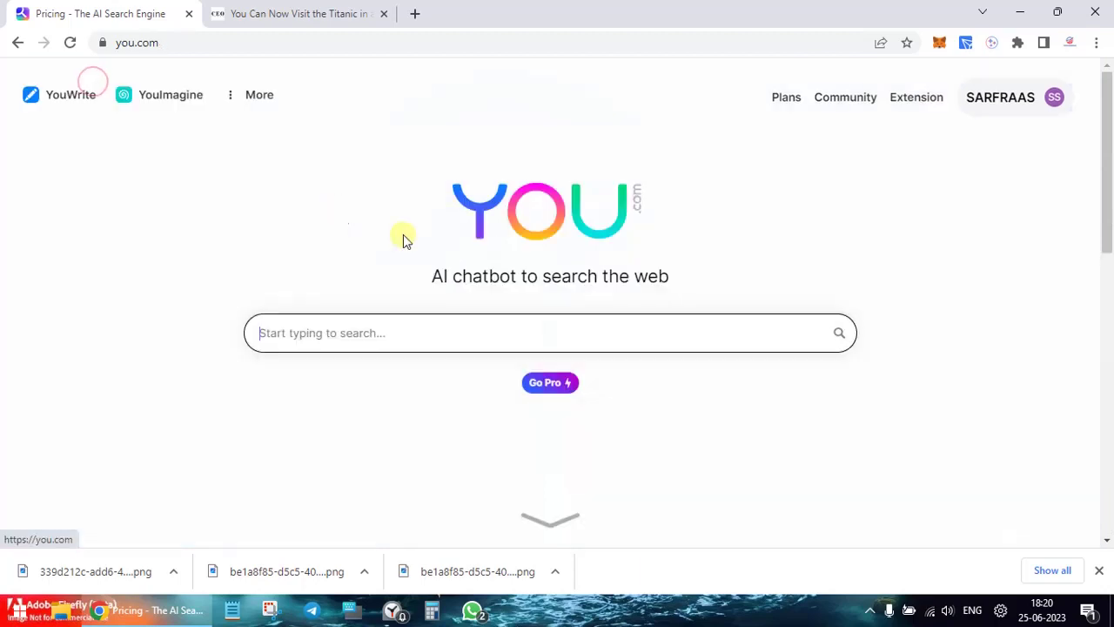